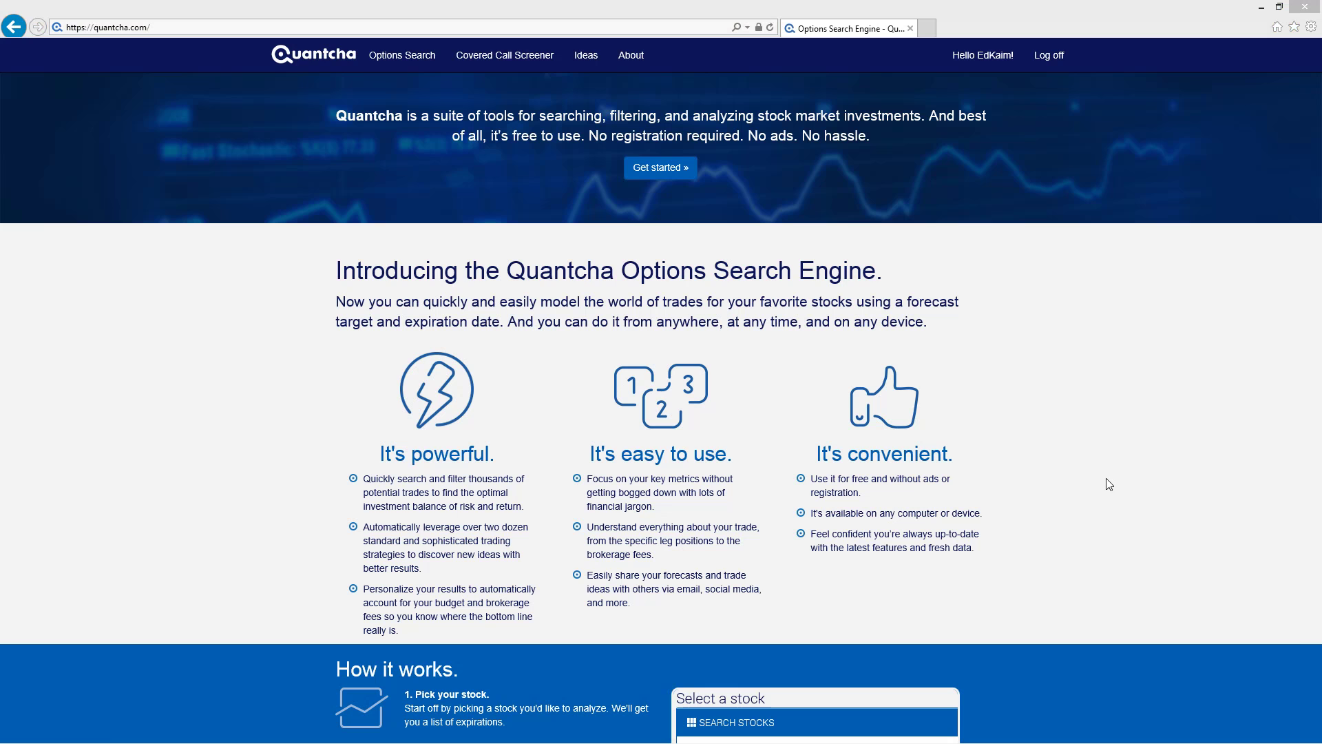
- Open the Options Search Engine dashboard from the Quantcha home page with Get started
left_click(661, 168)
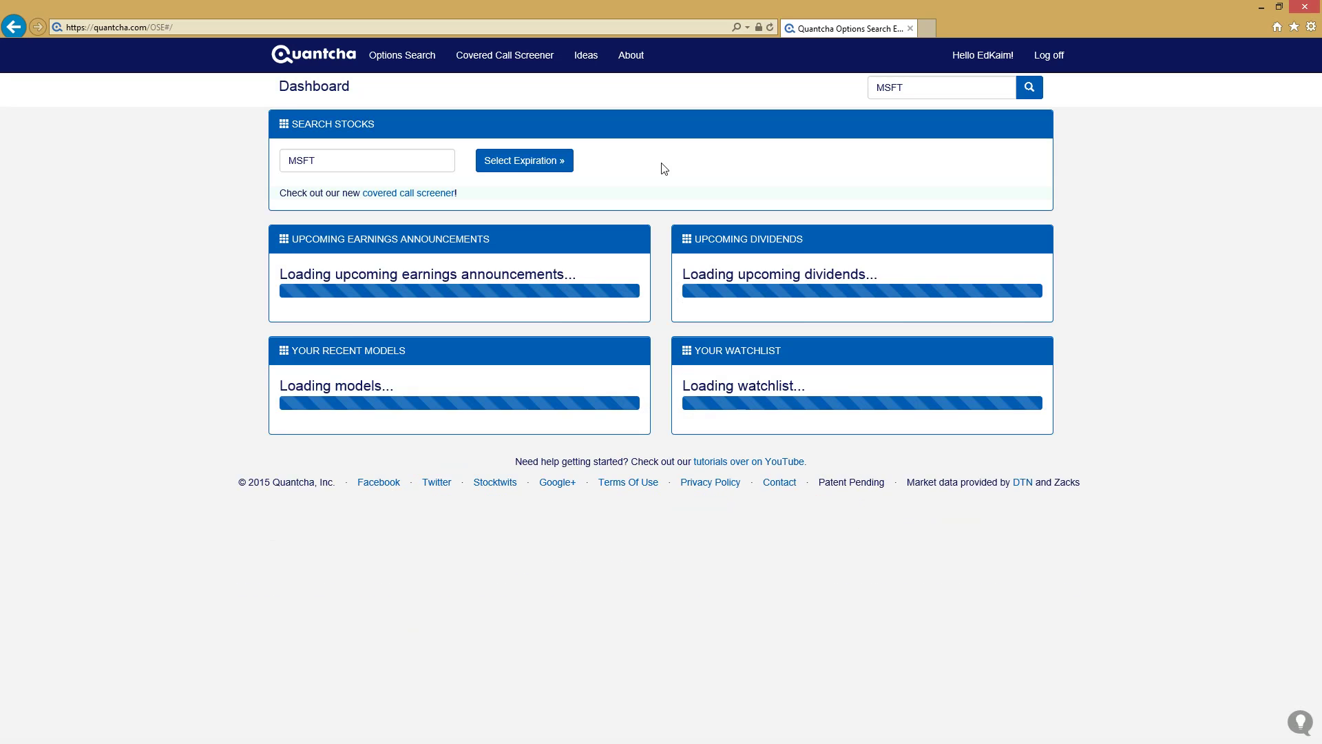
- Replace the ticker with CRUS and search its options expiring 29-May-2015
double_click(405, 167)
type("crus")
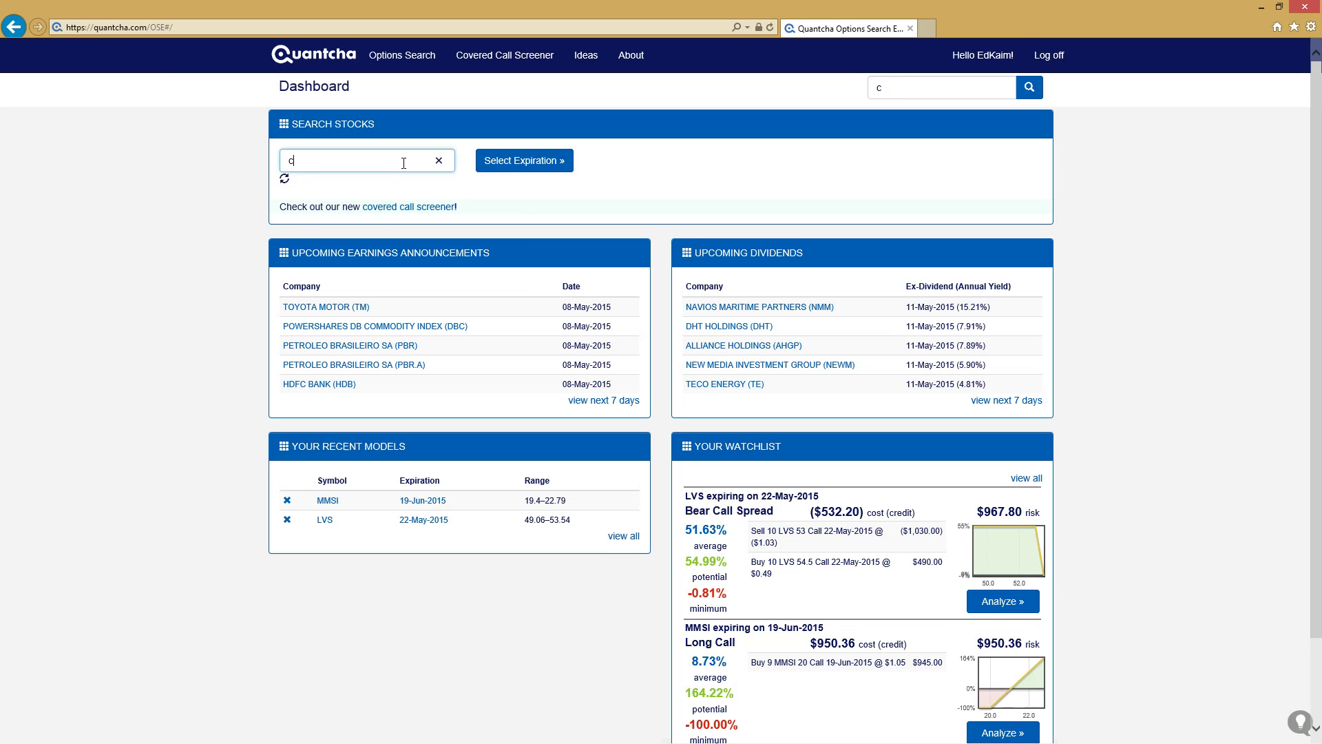
left_click(524, 162)
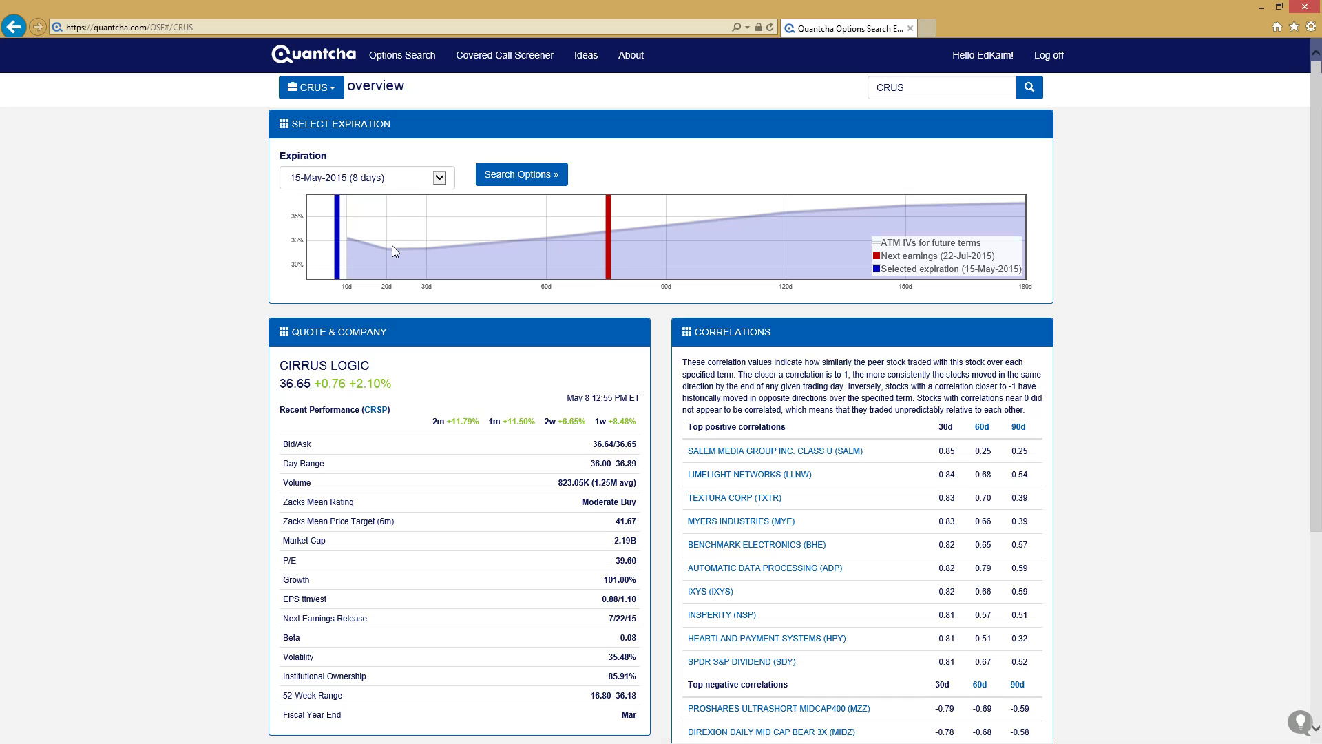
left_click(418, 183)
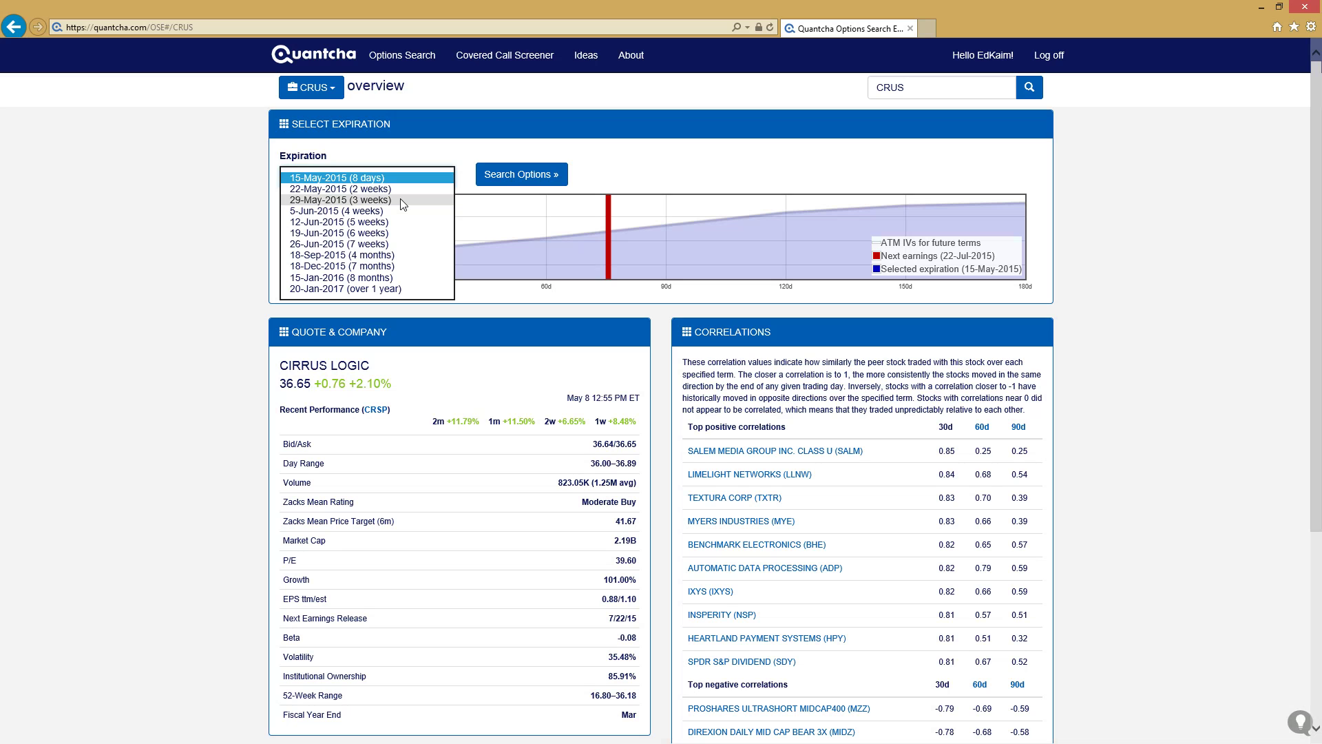
left_click(401, 200)
left_click(535, 183)
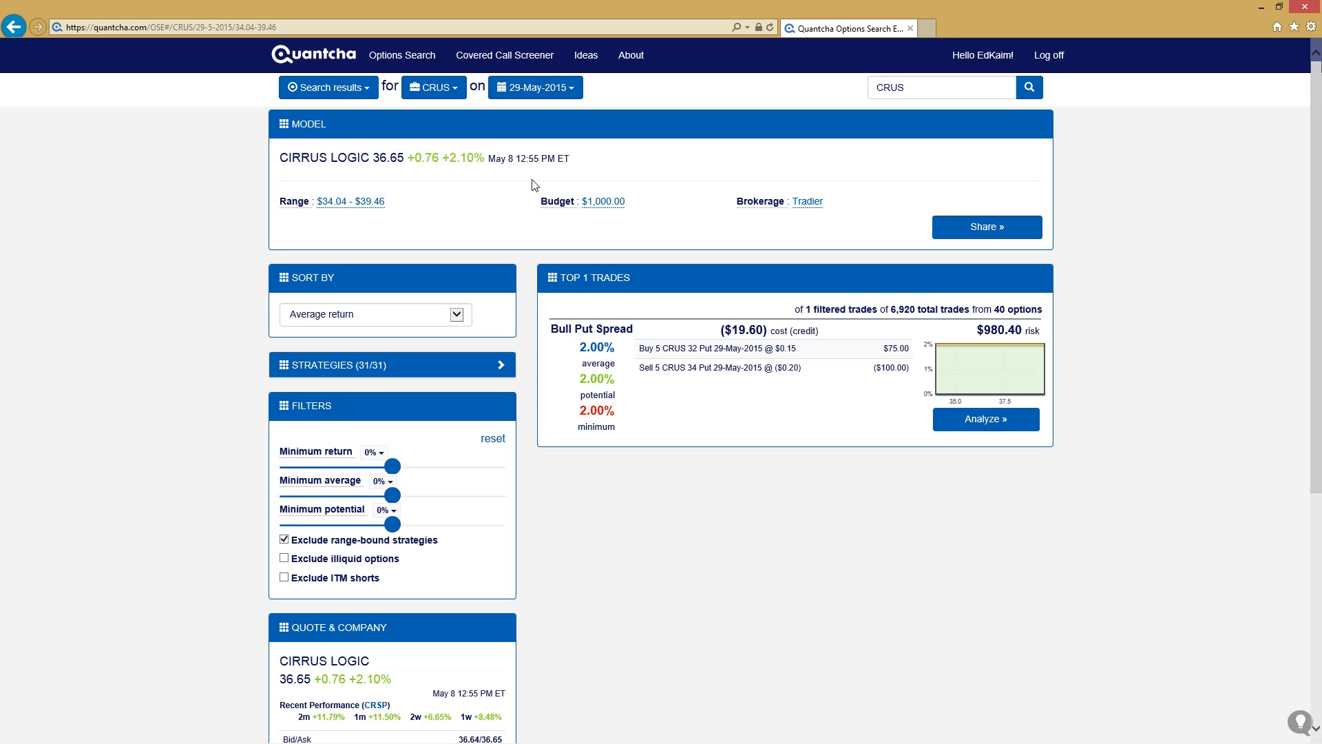
- Expand the CRUS model's range settings and inspect the 33.38 put breakeven
left_click(371, 203)
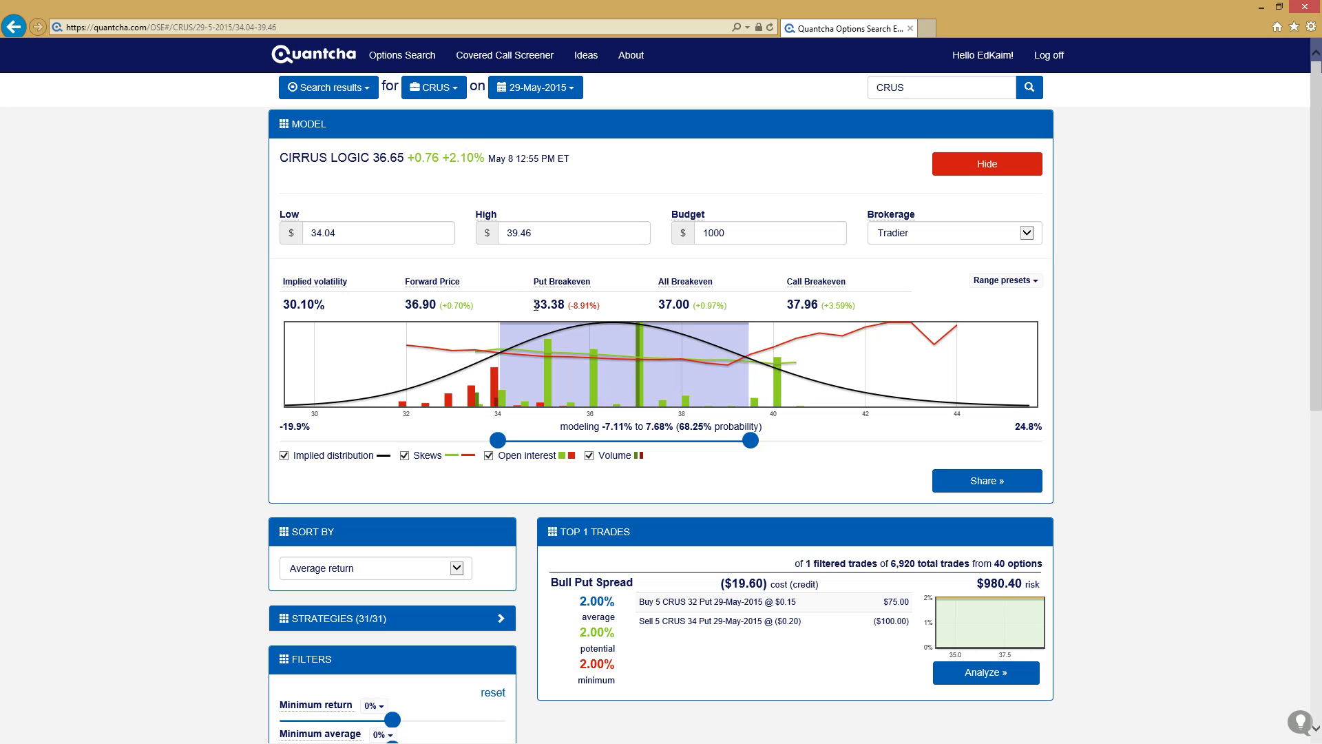
left_click_drag(535, 304, 562, 303)
left_click(597, 319)
- Try 05-Jun-2015, return to 29-May-2015, and pick the Moderately bullish range preset
left_click(525, 92)
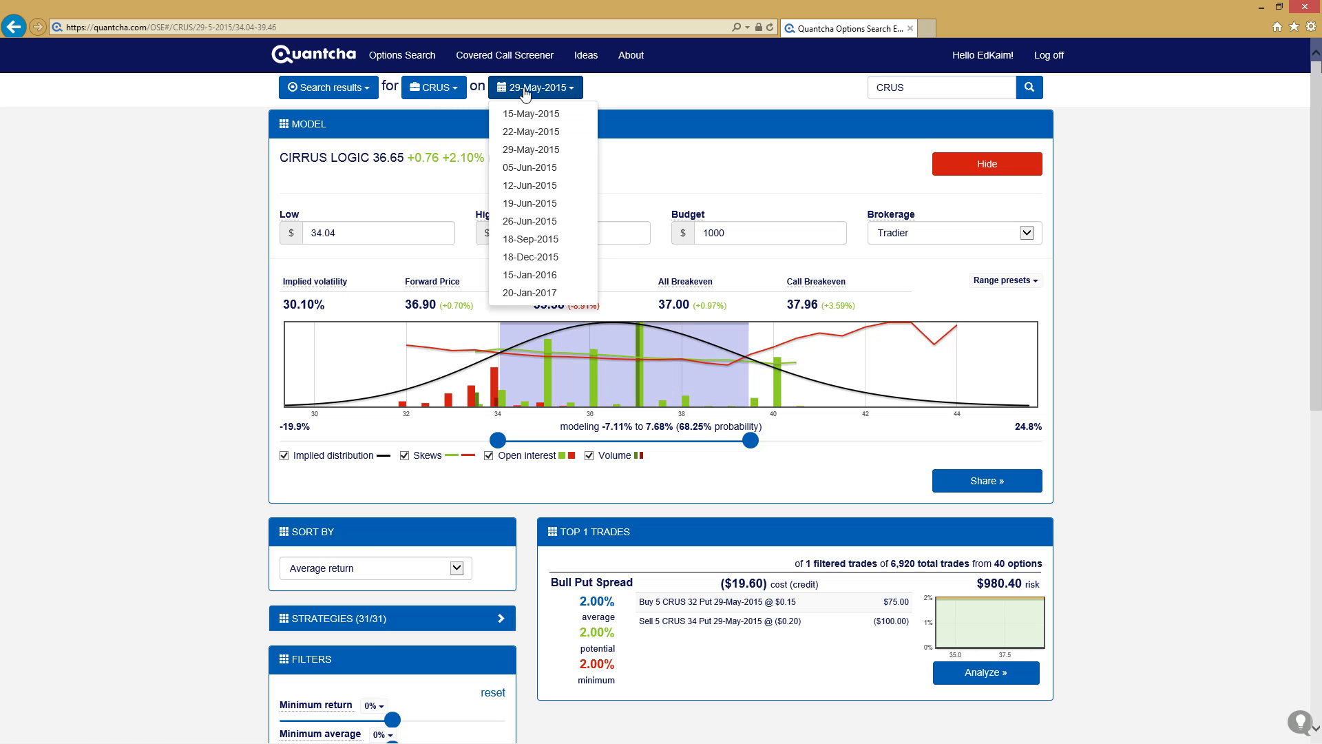
left_click(532, 168)
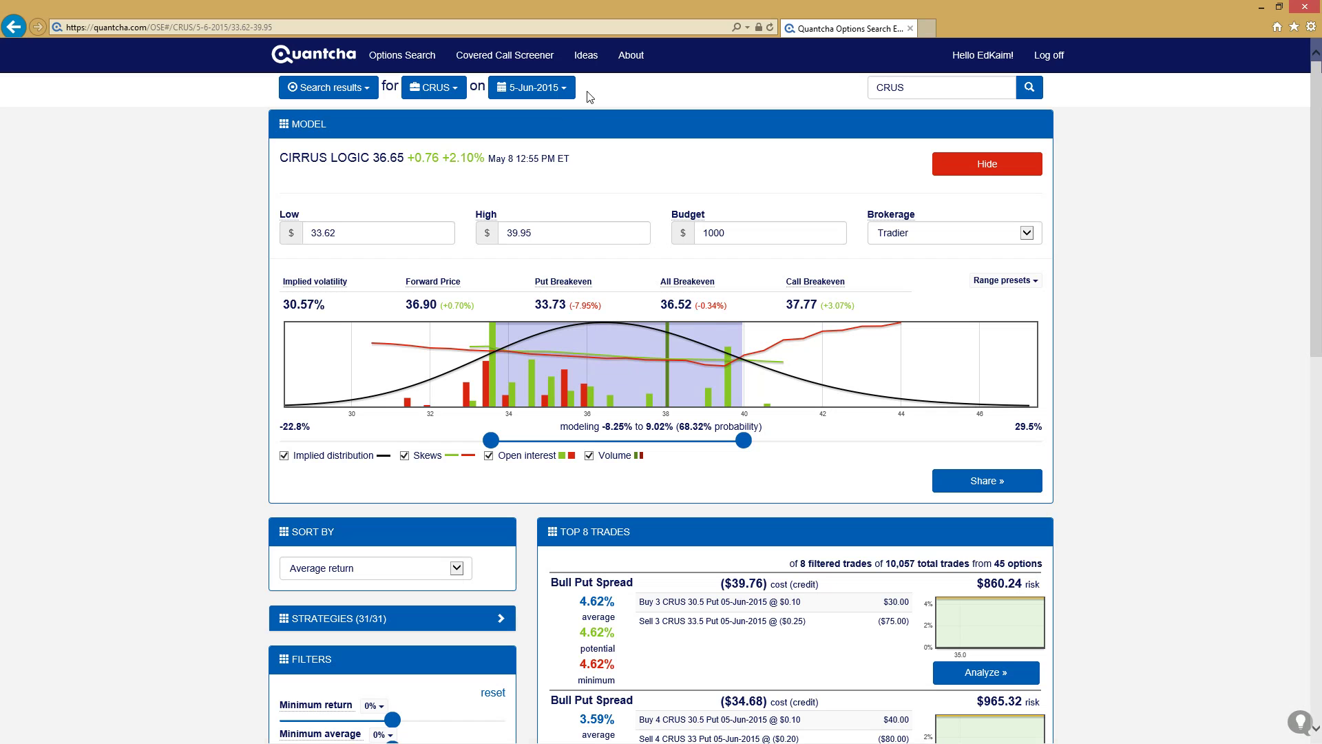
left_click(530, 87)
left_click(551, 150)
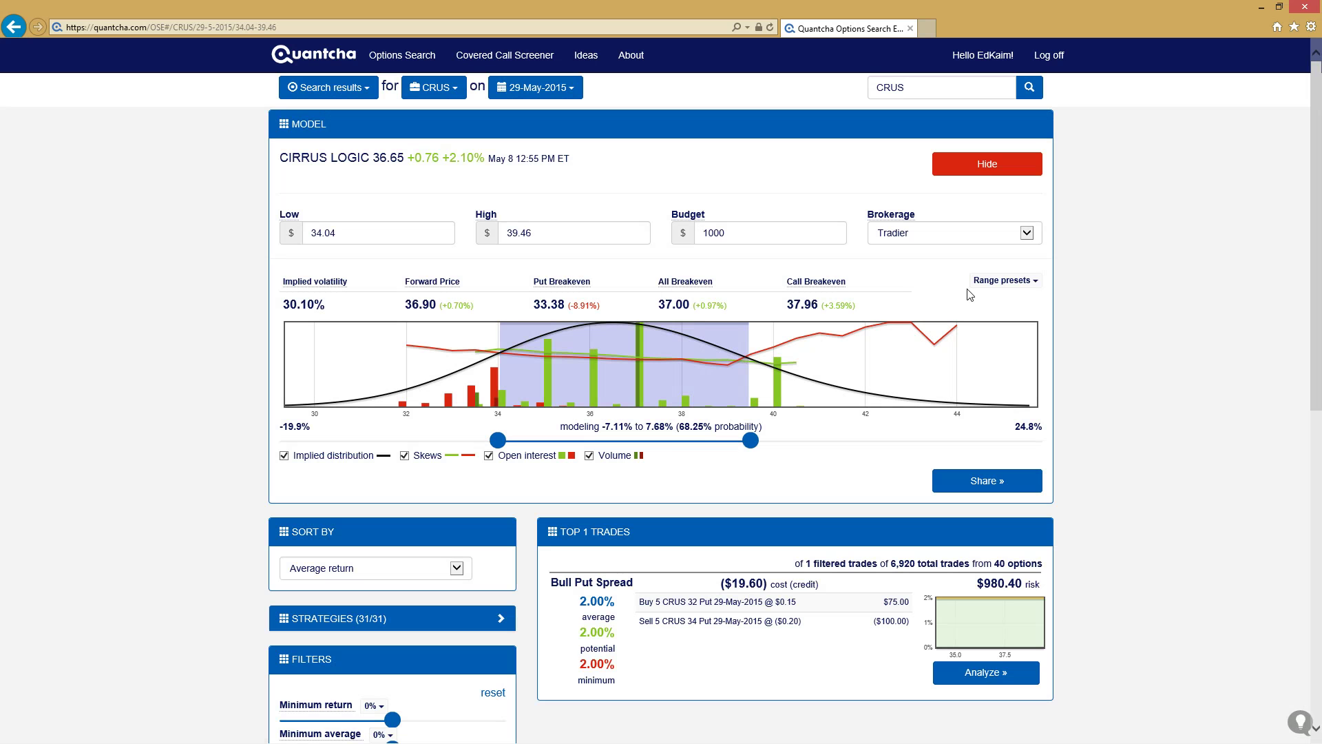
left_click(1005, 281)
left_click(998, 351)
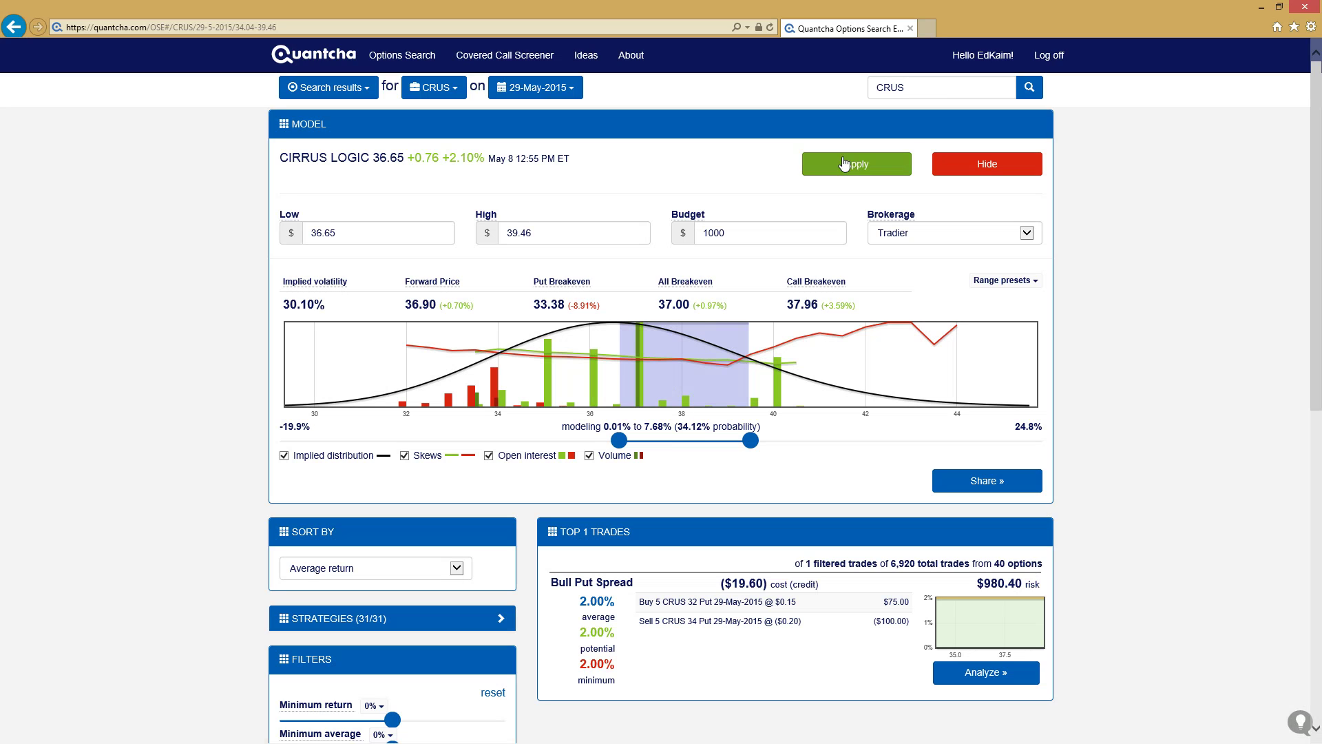
- Confirm the 1000 budget and apply the $36.65–$39.46 range model
double_click(738, 232)
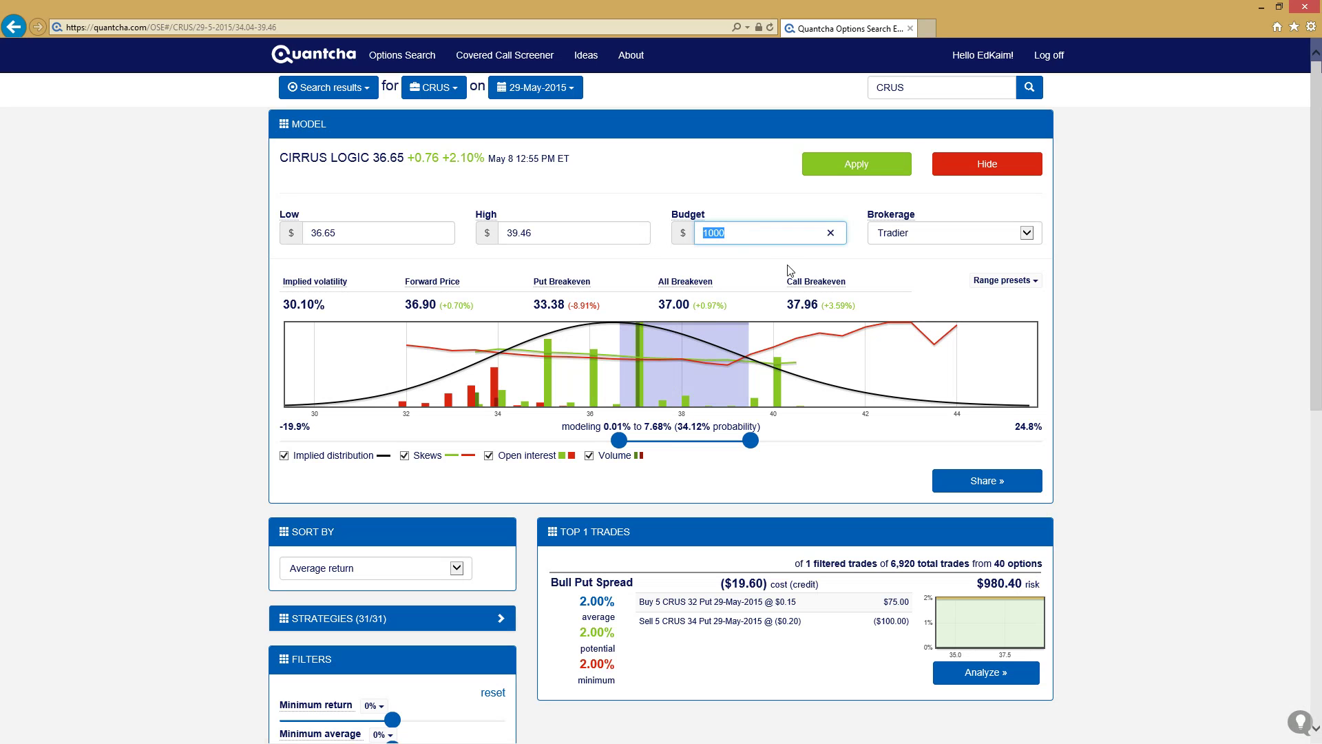
left_click(858, 176)
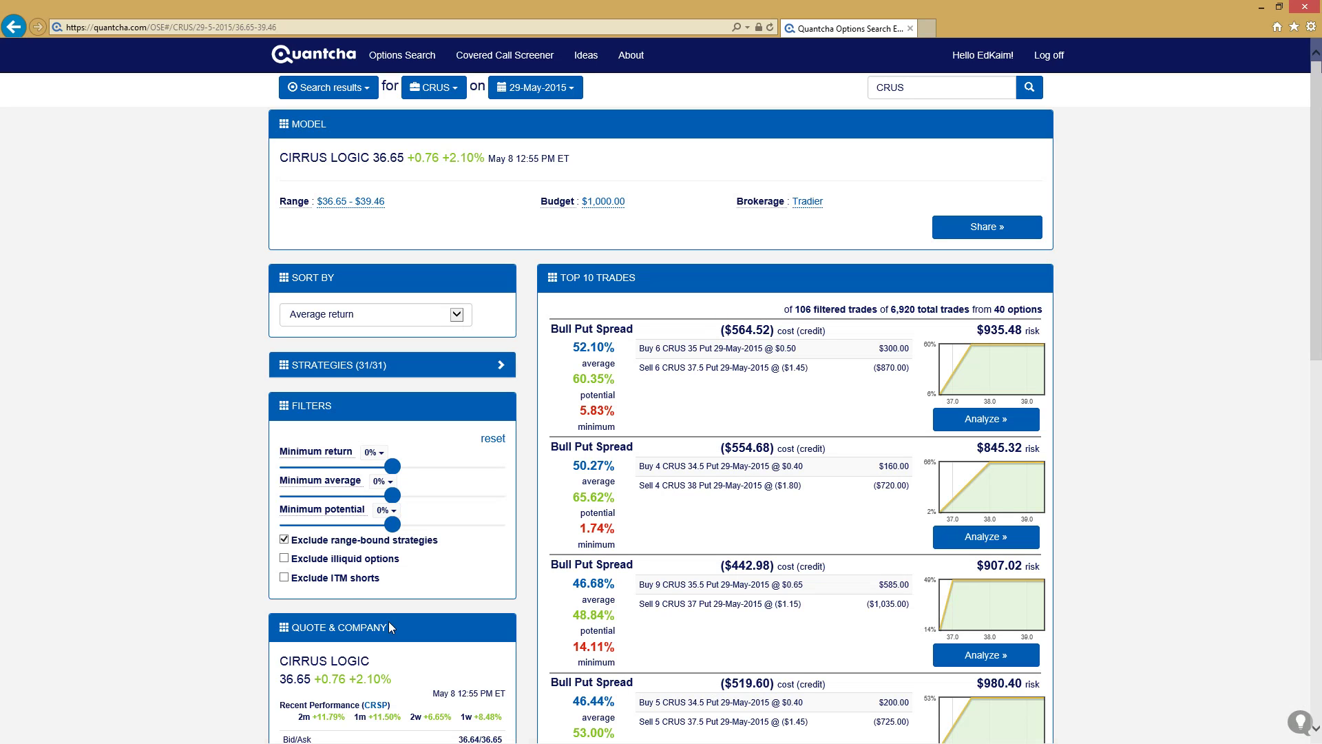
- Toggle range-bound strategies off and on, then open the 34.5/38 Bull Put Spread's details
left_click(284, 540)
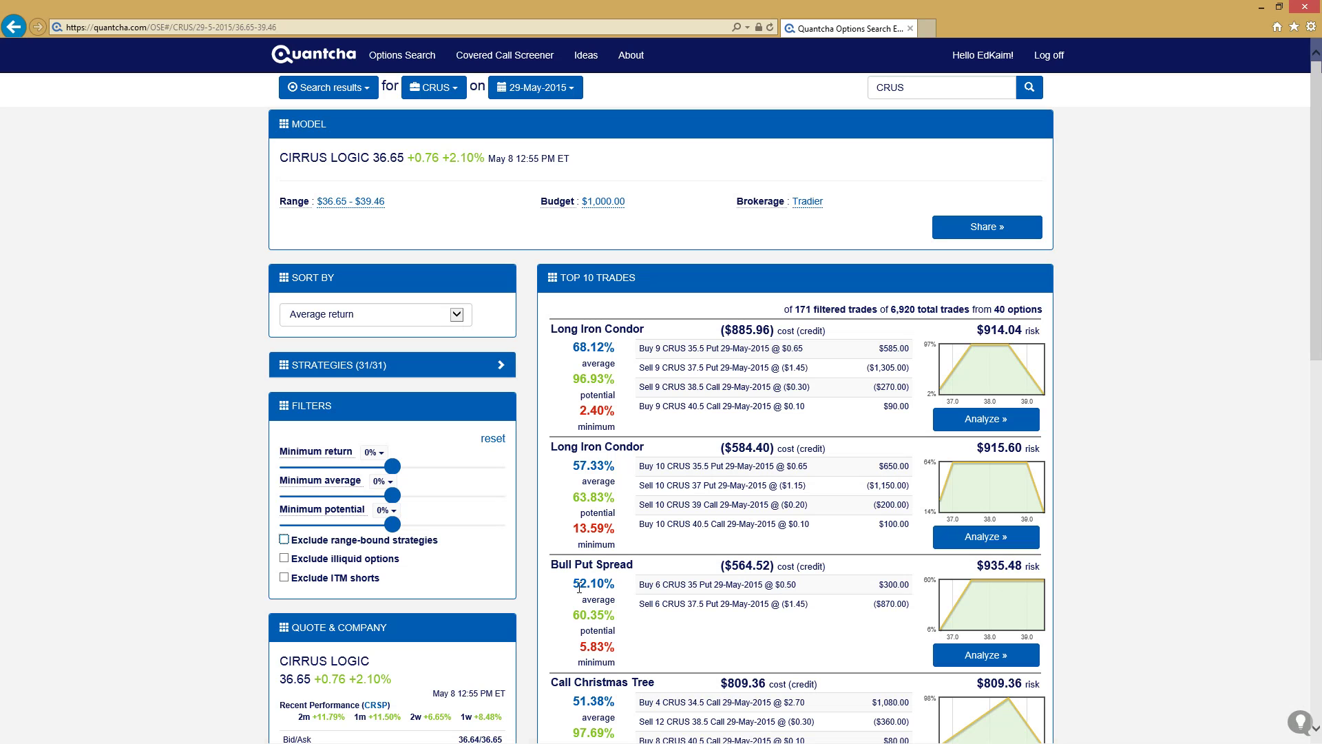
left_click(283, 540)
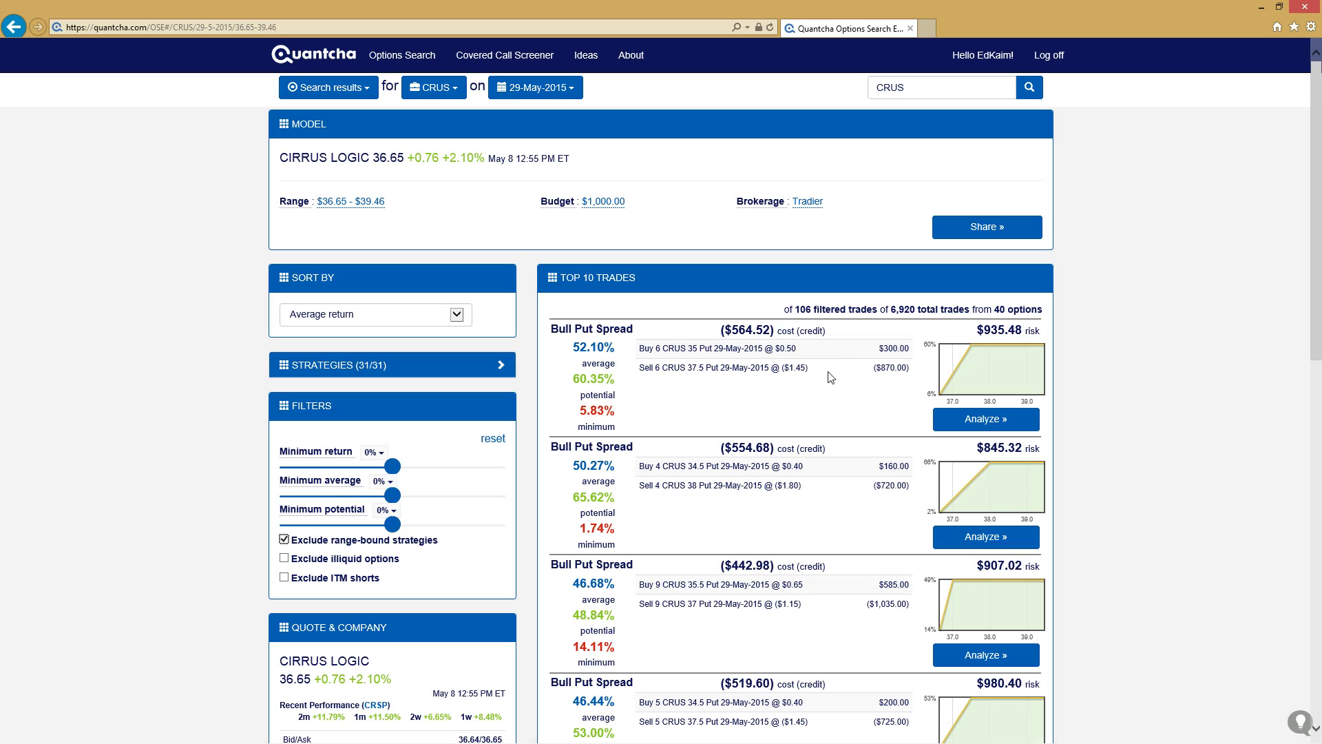
left_click(1005, 502)
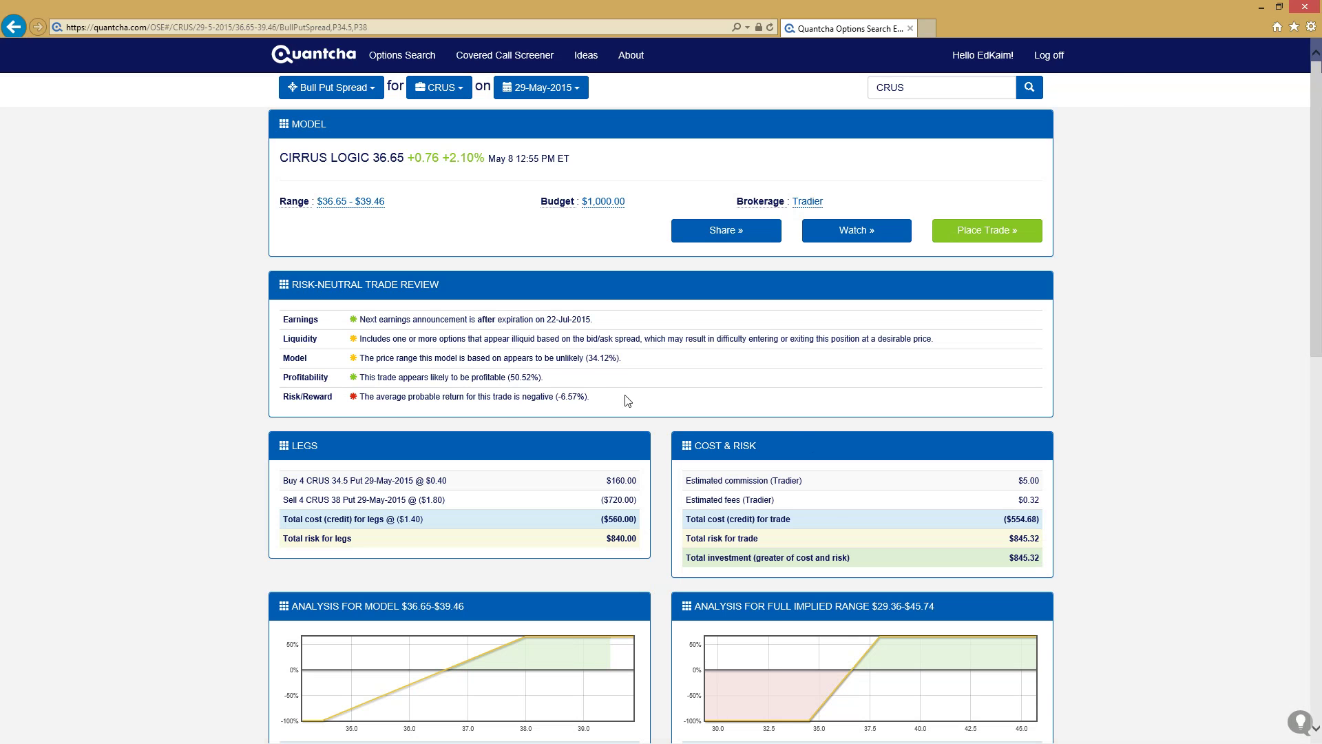
- Review the 34.5/38 put spread's trade legs, cost and analysis panels
scroll(630, 399, "down", 5)
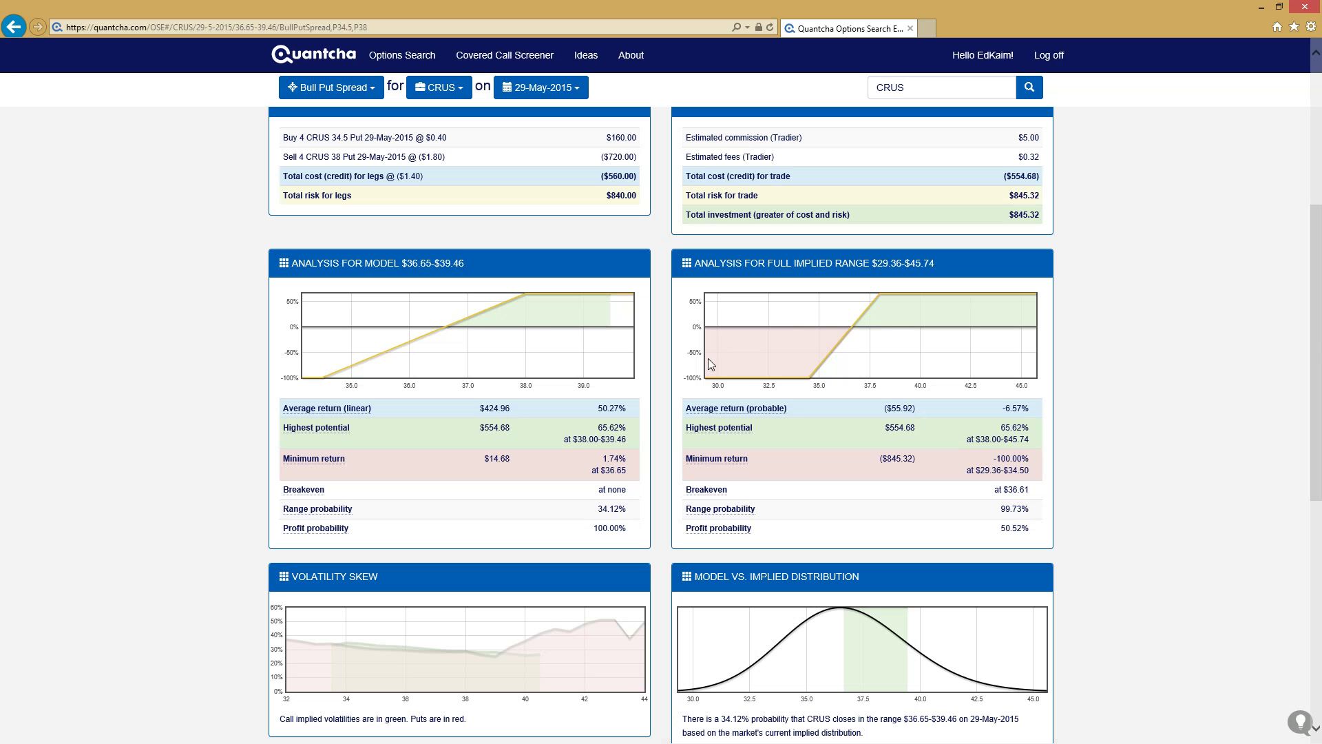
scroll(811, 374, "up", 5)
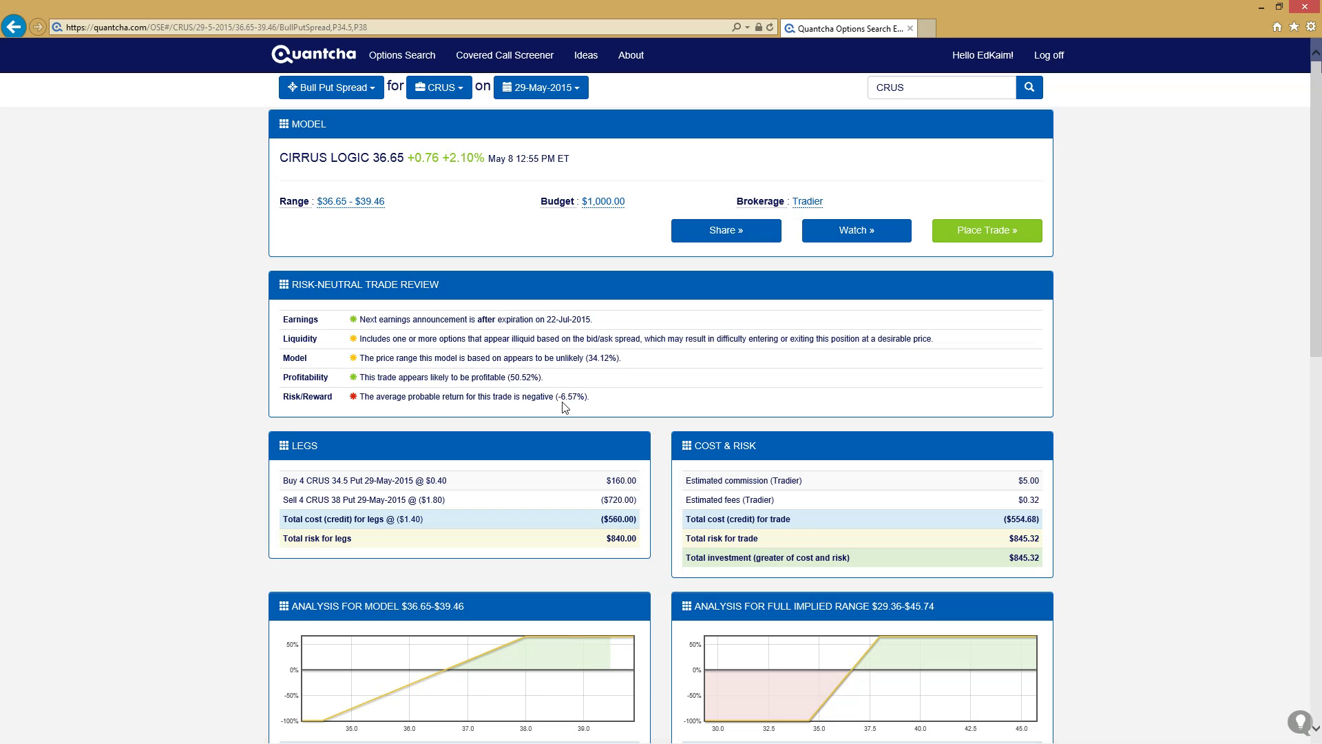
scroll(772, 450, "down", 3)
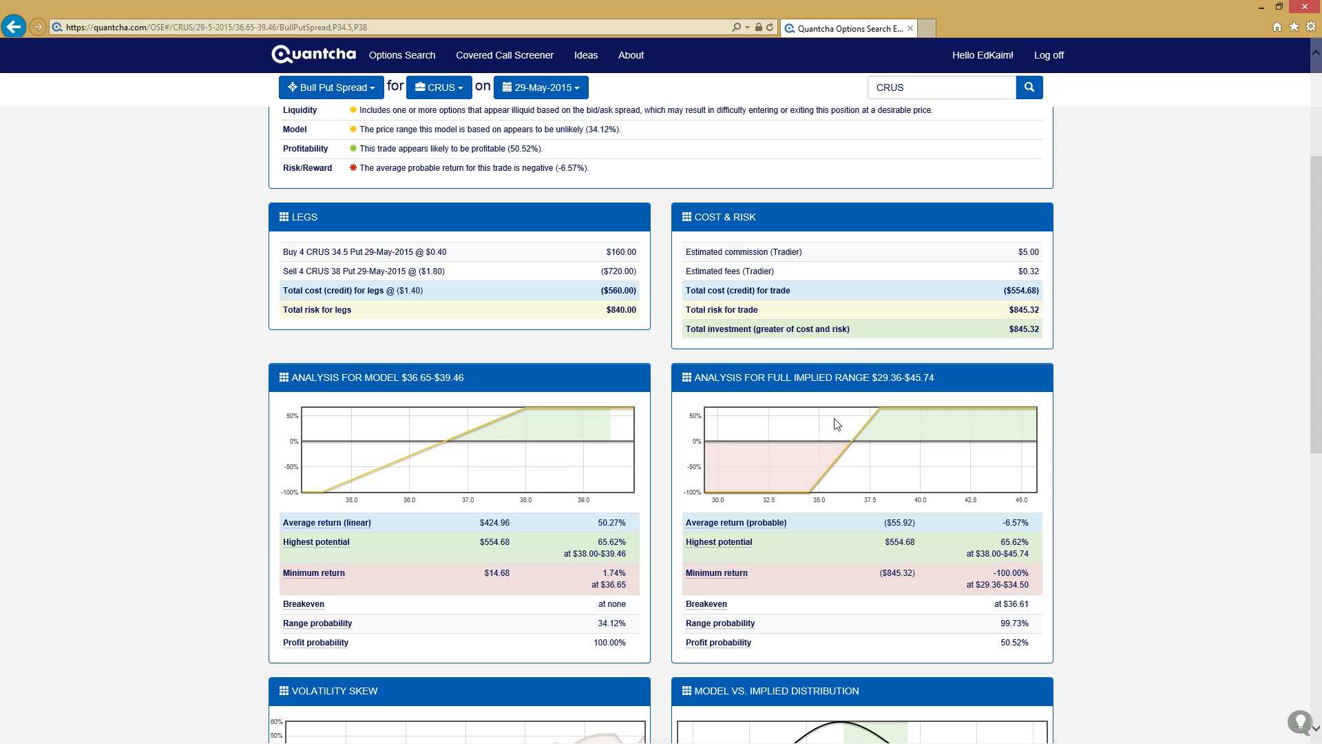
scroll(836, 424, "up", 3)
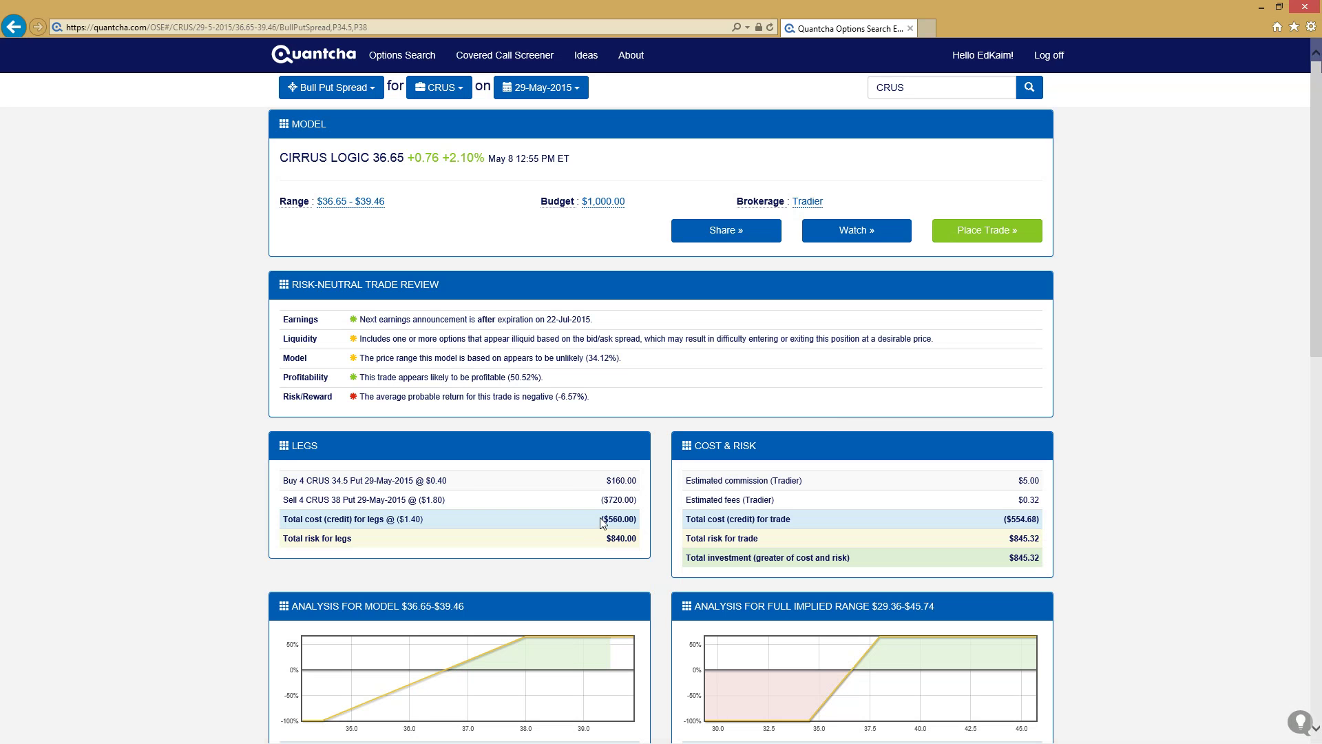
scroll(613, 682, "down", 3)
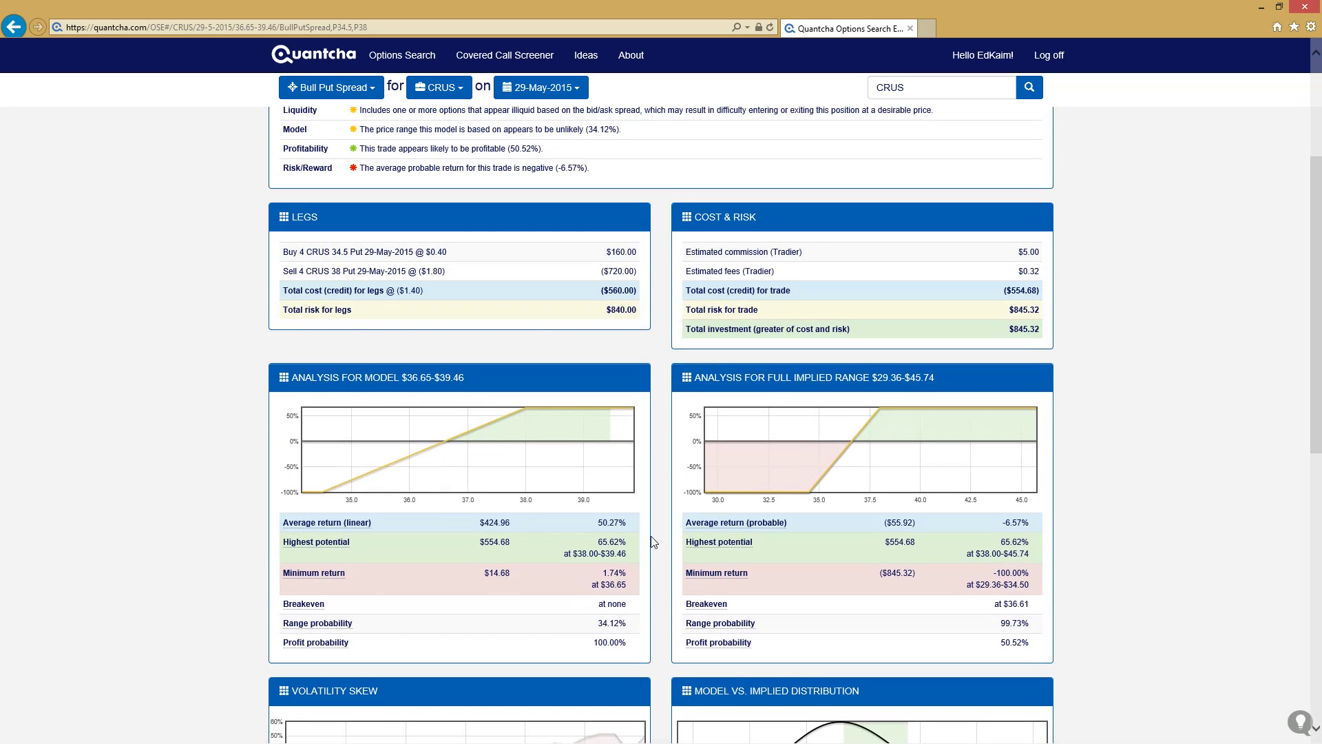
scroll(653, 542, "up", 3)
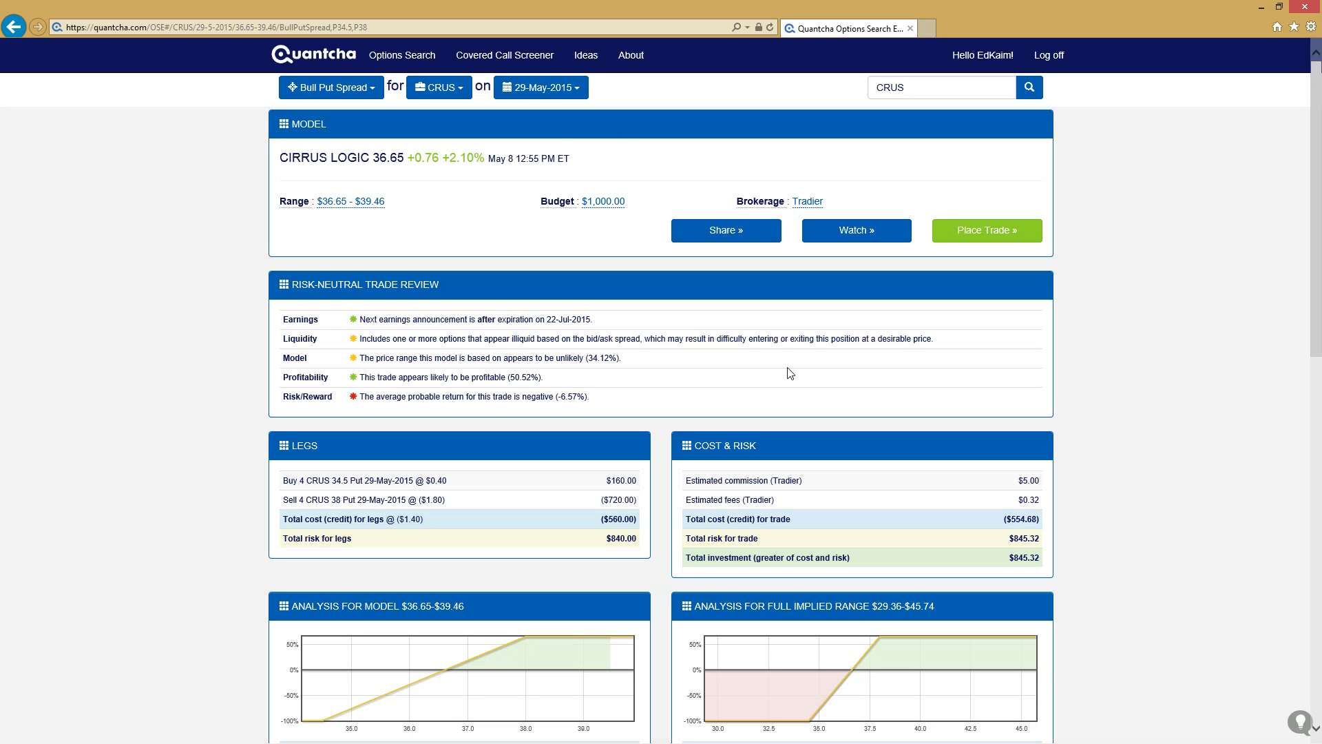
scroll(709, 565, "down", 2)
scroll(713, 548, "down", 3)
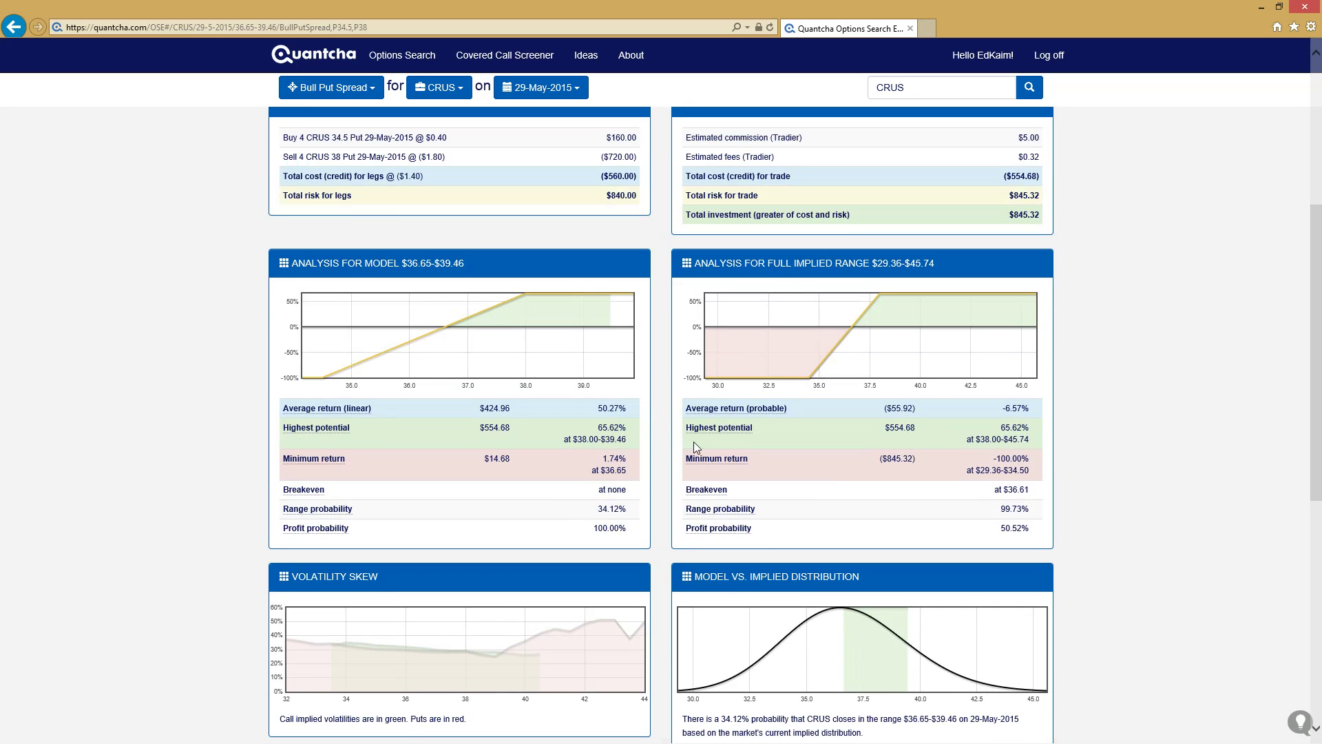
scroll(693, 441, "up", 5)
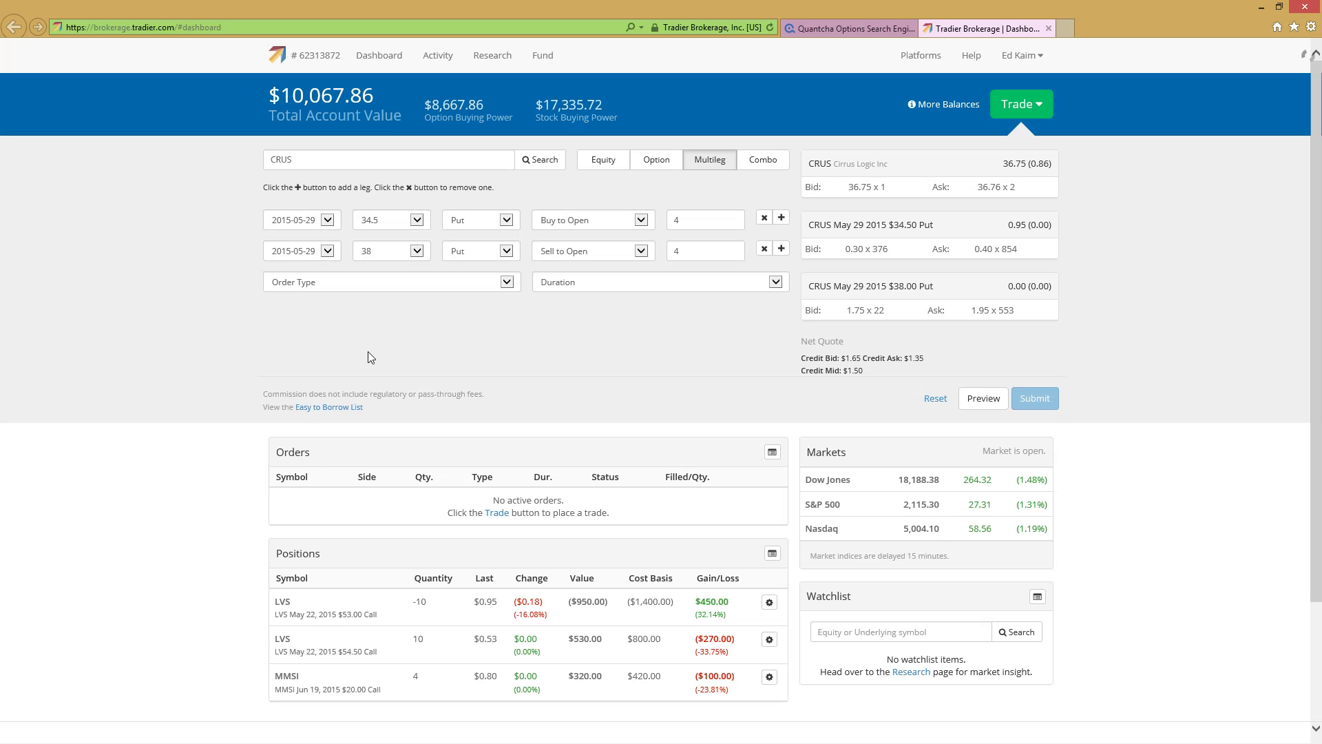
- Preview and submit the CRUS multileg put spread as a Market, Day order
left_click(493, 284)
left_click(470, 292)
left_click(606, 284)
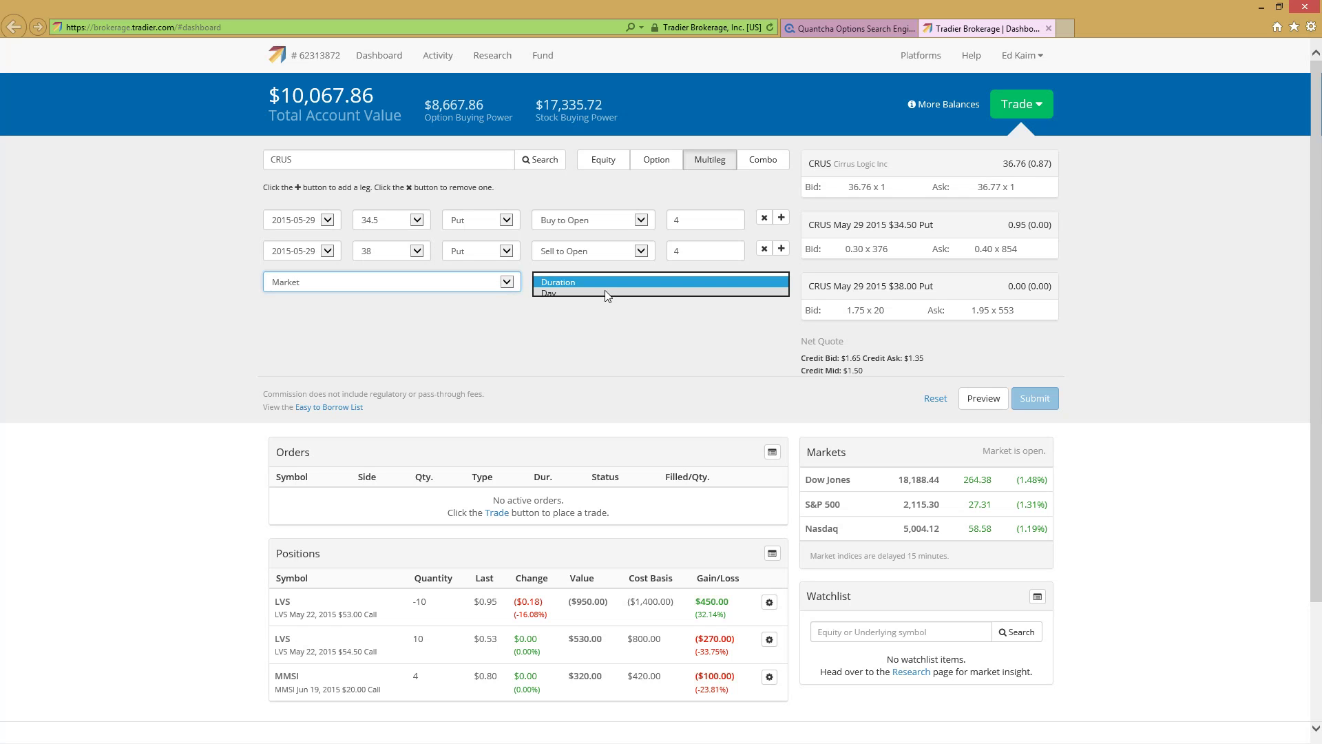
left_click(606, 292)
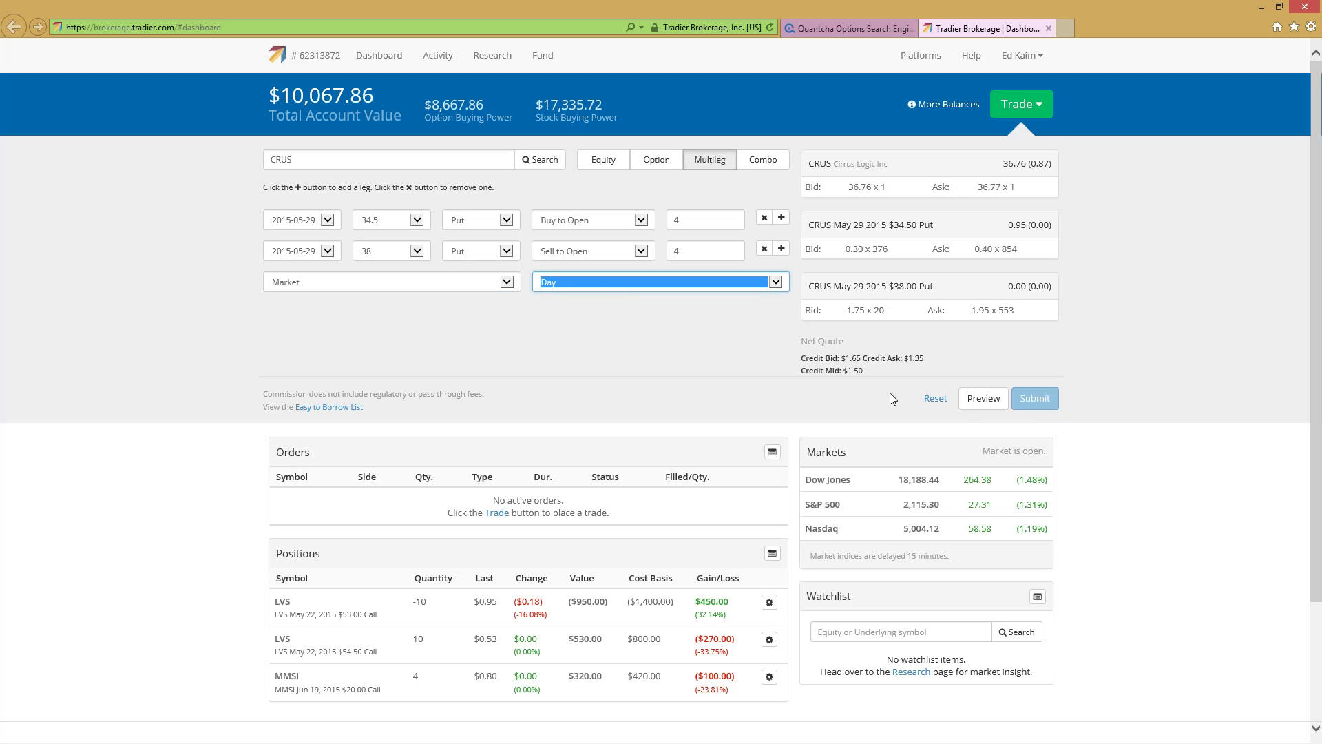
left_click(983, 399)
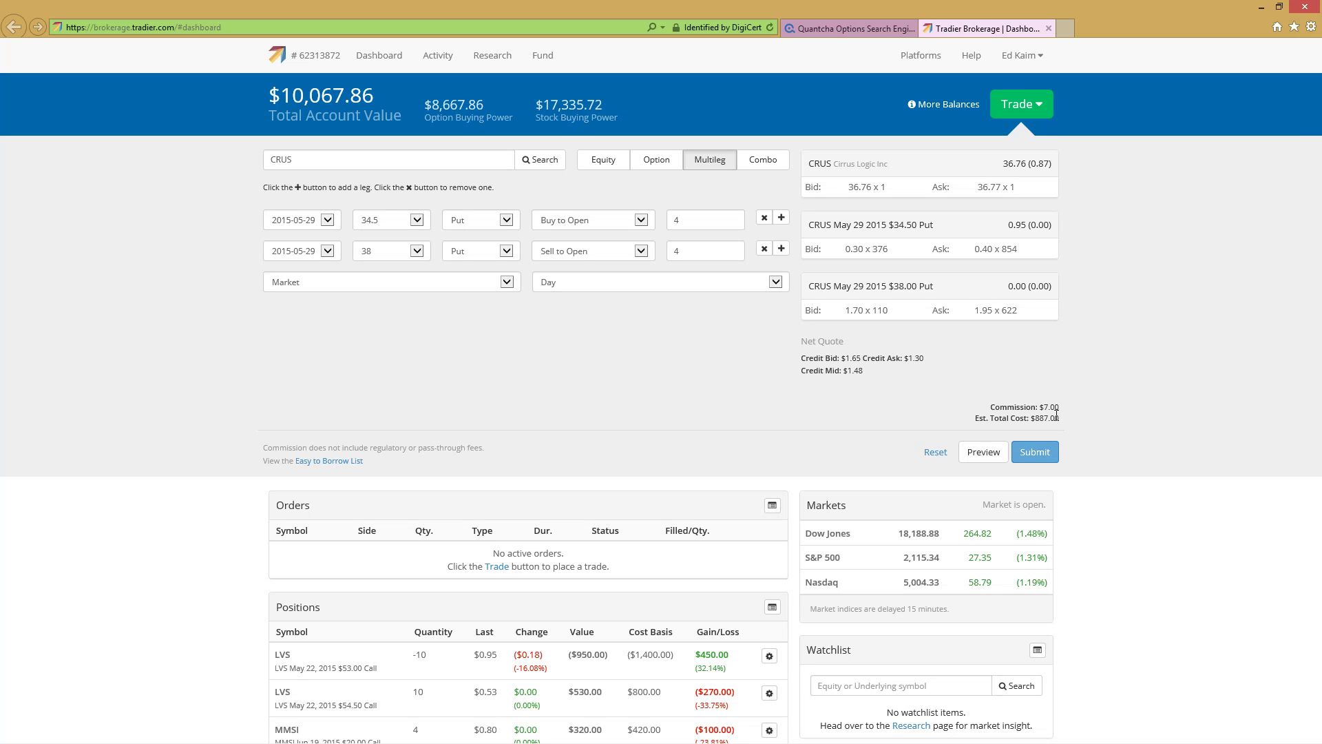
left_click(1038, 454)
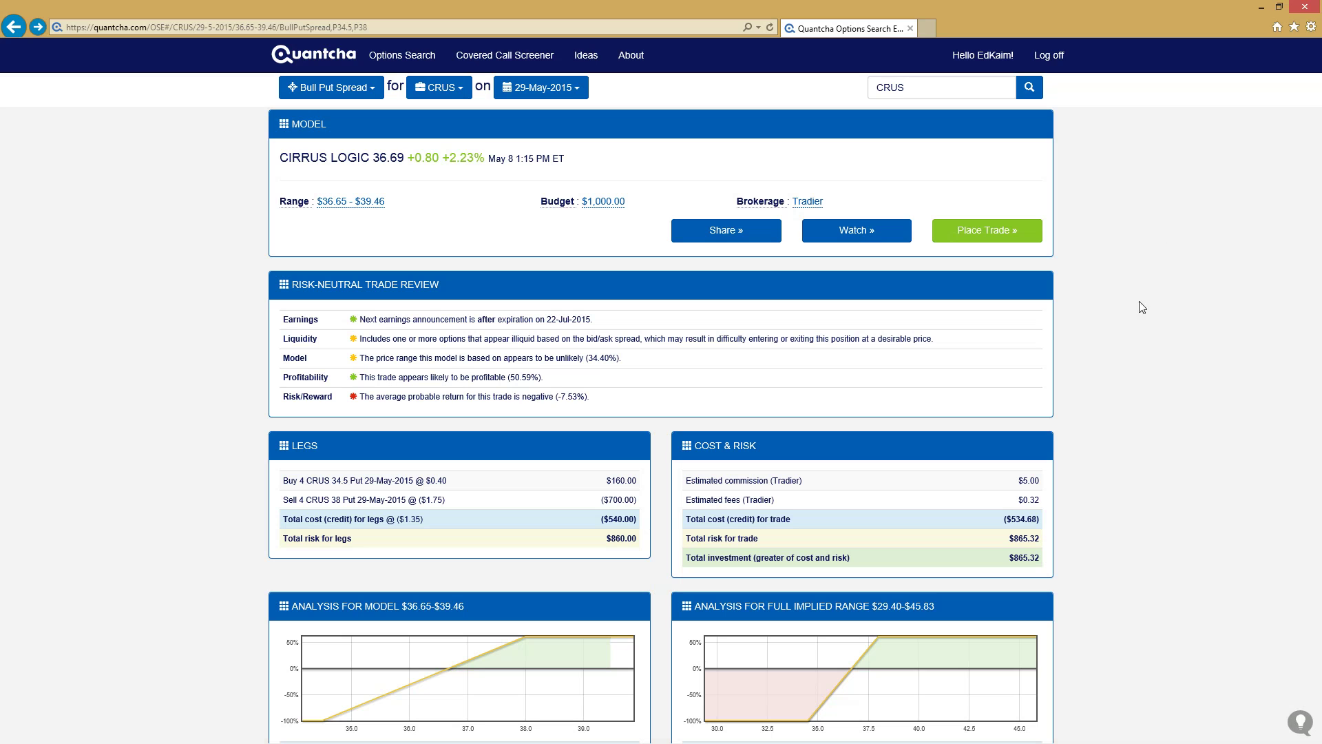
- Switch the stock search to TD Ameritrade Holding (AMTD)
left_click(947, 96)
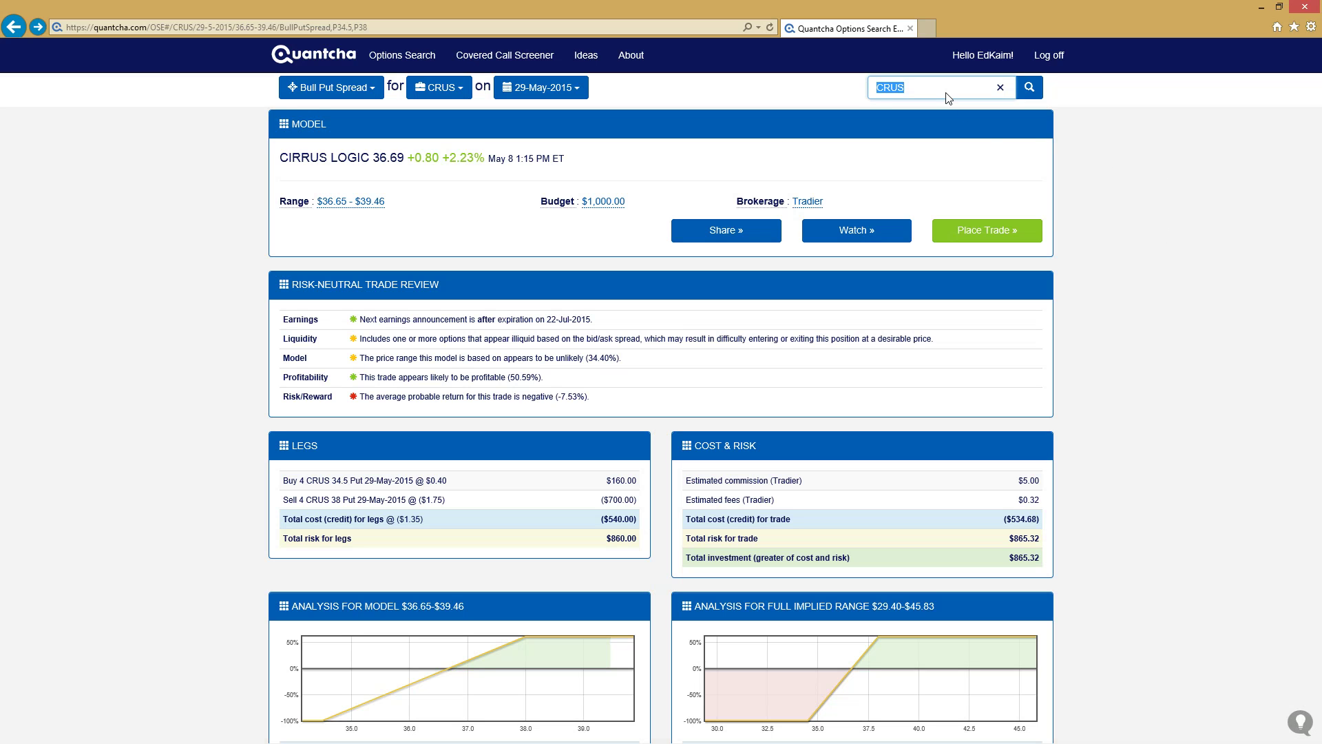
type("amtd")
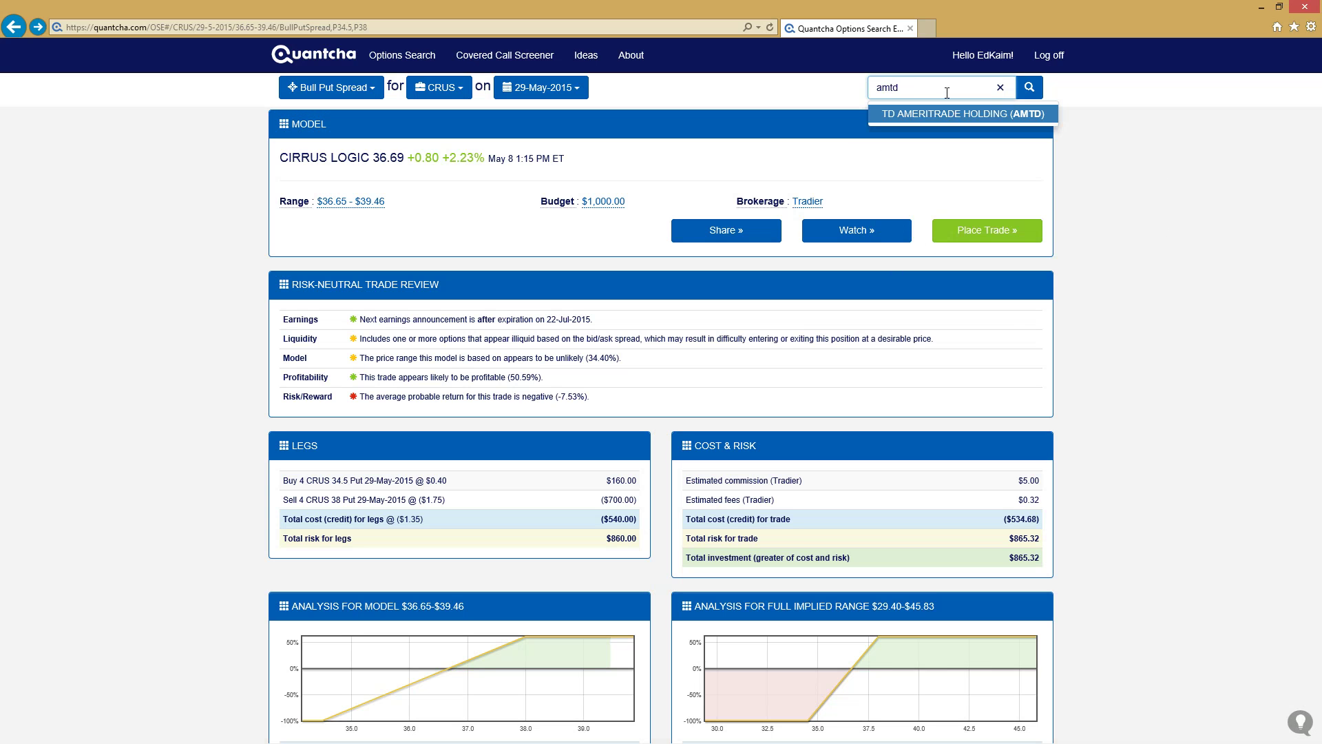
left_click(954, 114)
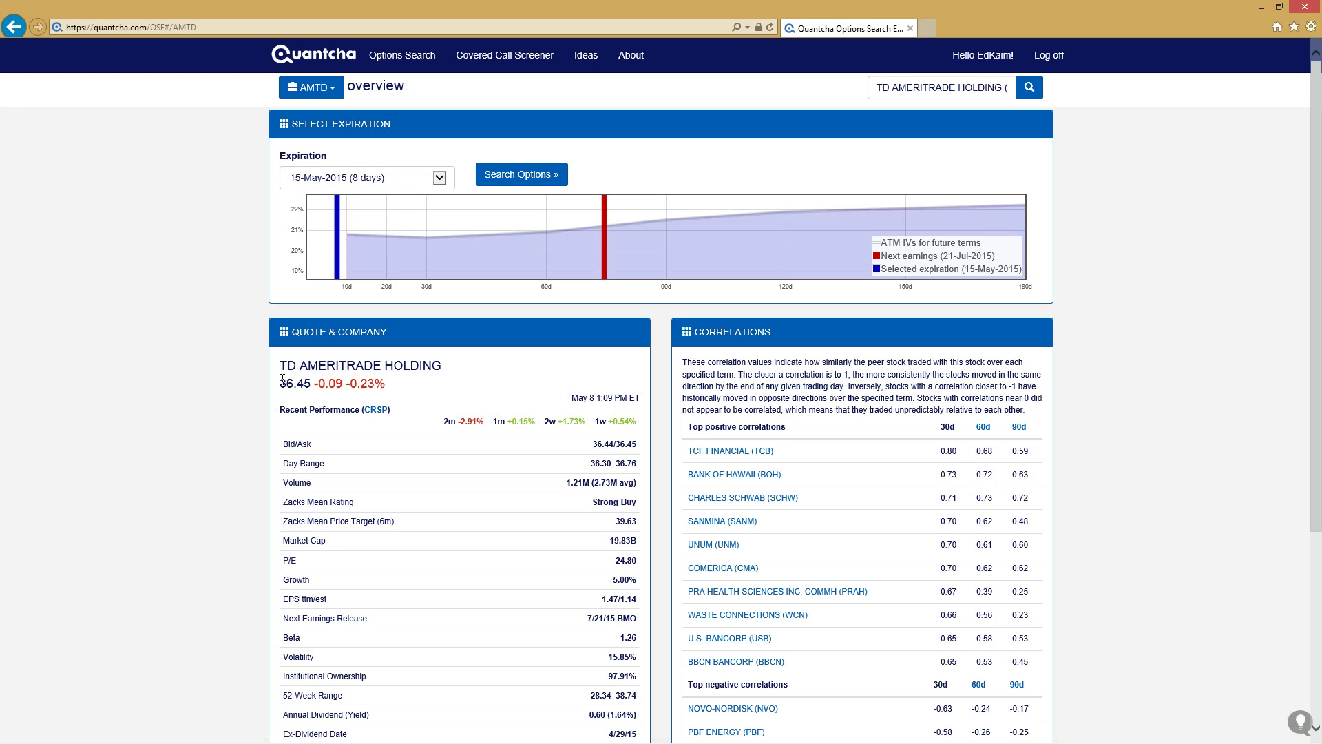
- Note AMTD's 36.45 current price and 38.74 52-week high
left_click_drag(281, 382, 303, 375)
left_click_drag(616, 695, 638, 694)
left_click(403, 179)
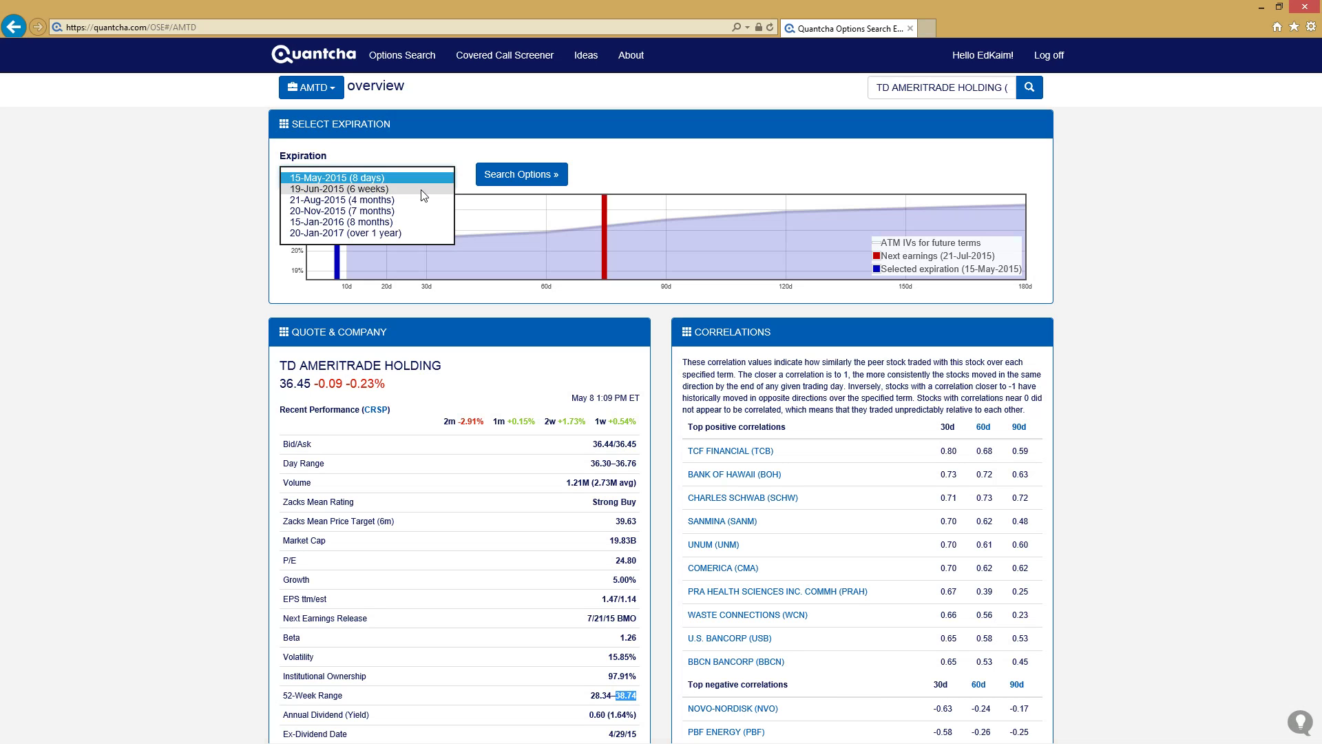
- Search AMTD options for 15-May-2015 and apply a bearish $35.48–$36.49 range preset
left_click(416, 178)
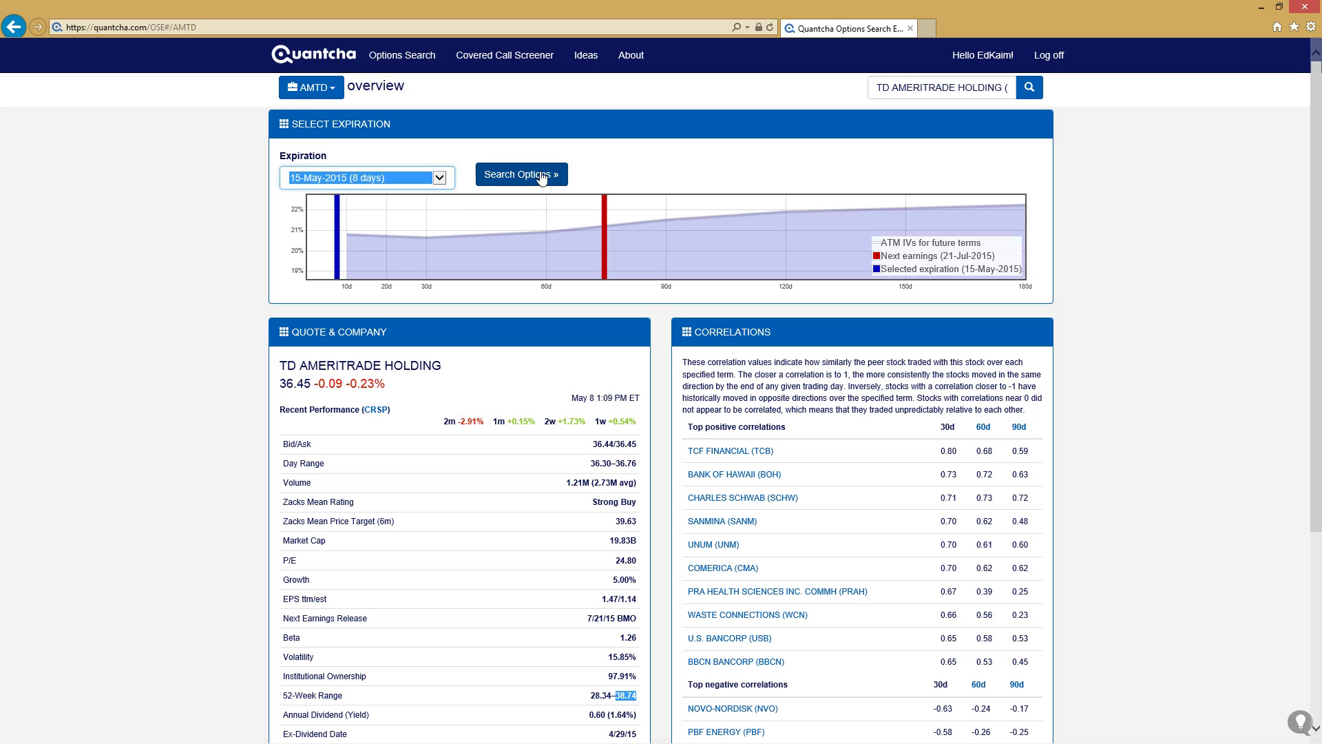
left_click(531, 174)
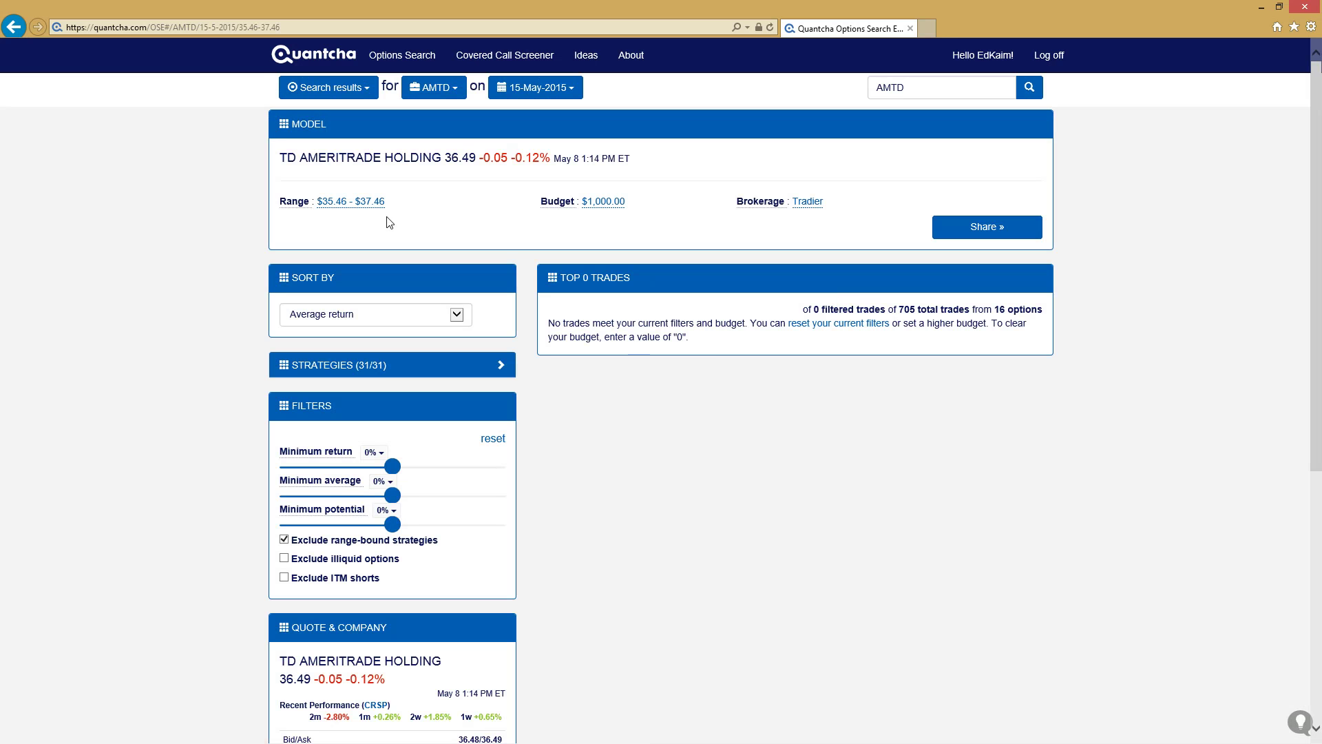
left_click(344, 203)
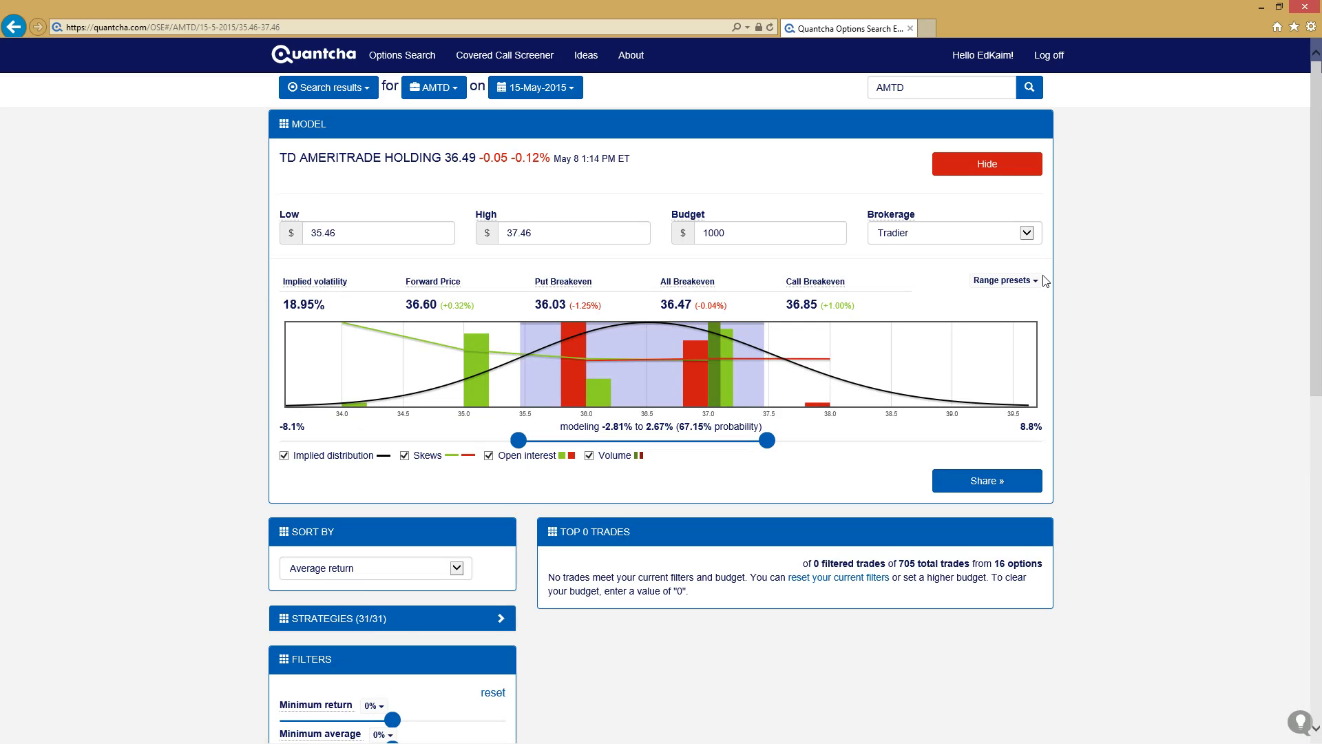
left_click(1022, 282)
left_click(1007, 320)
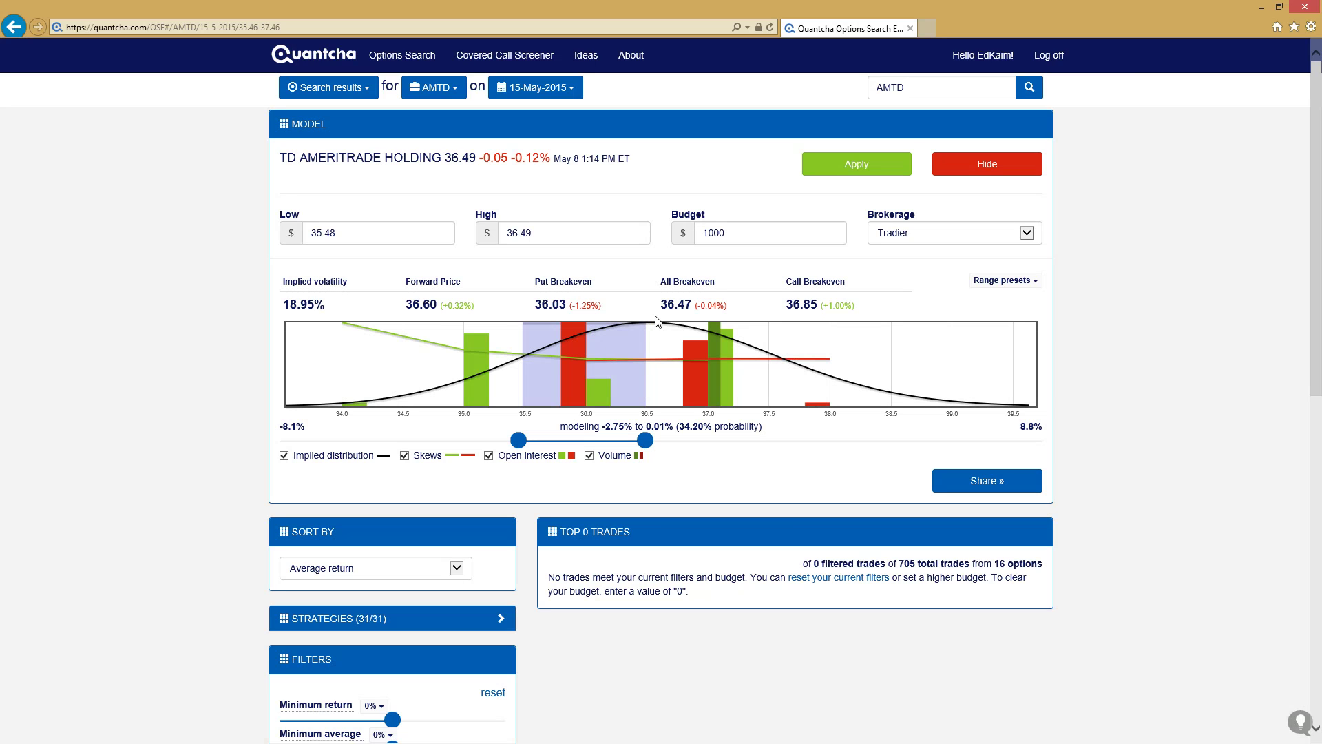
- Change the budget to 500 and apply the model
double_click(743, 230)
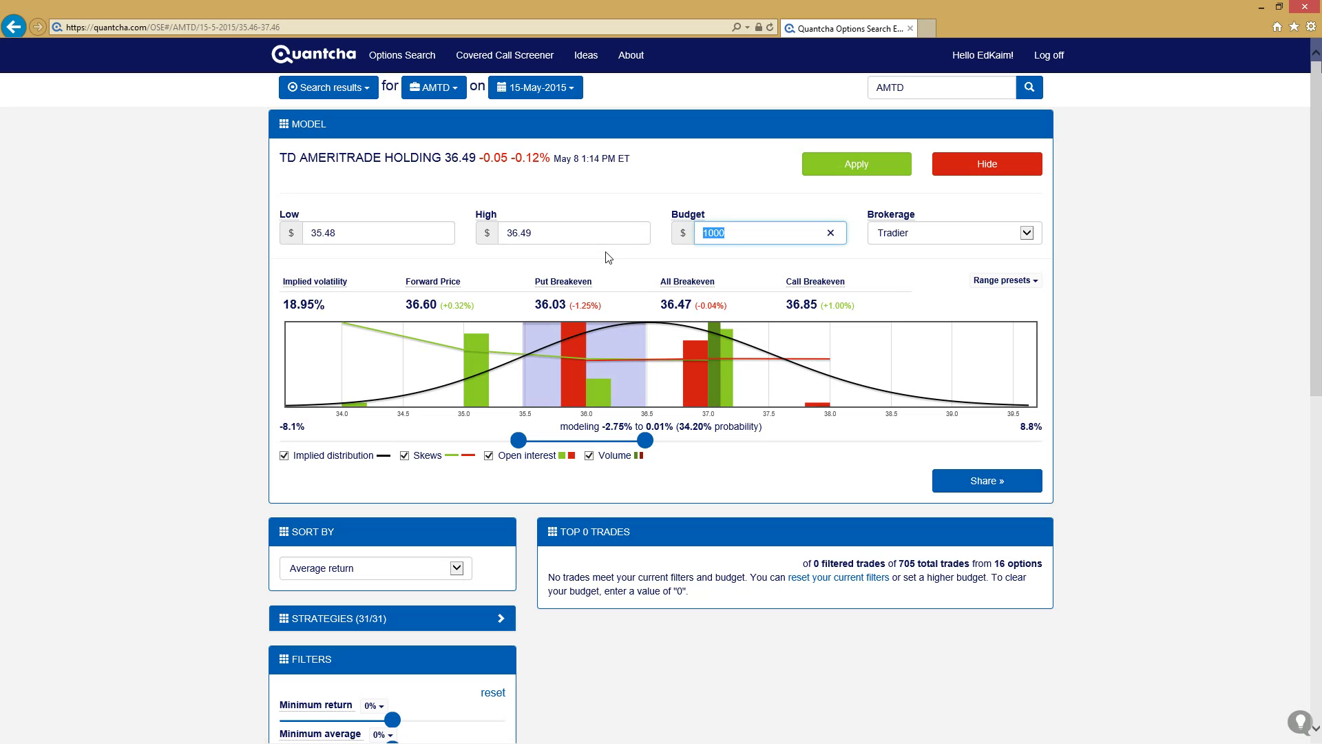
type("50")
left_click(982, 380)
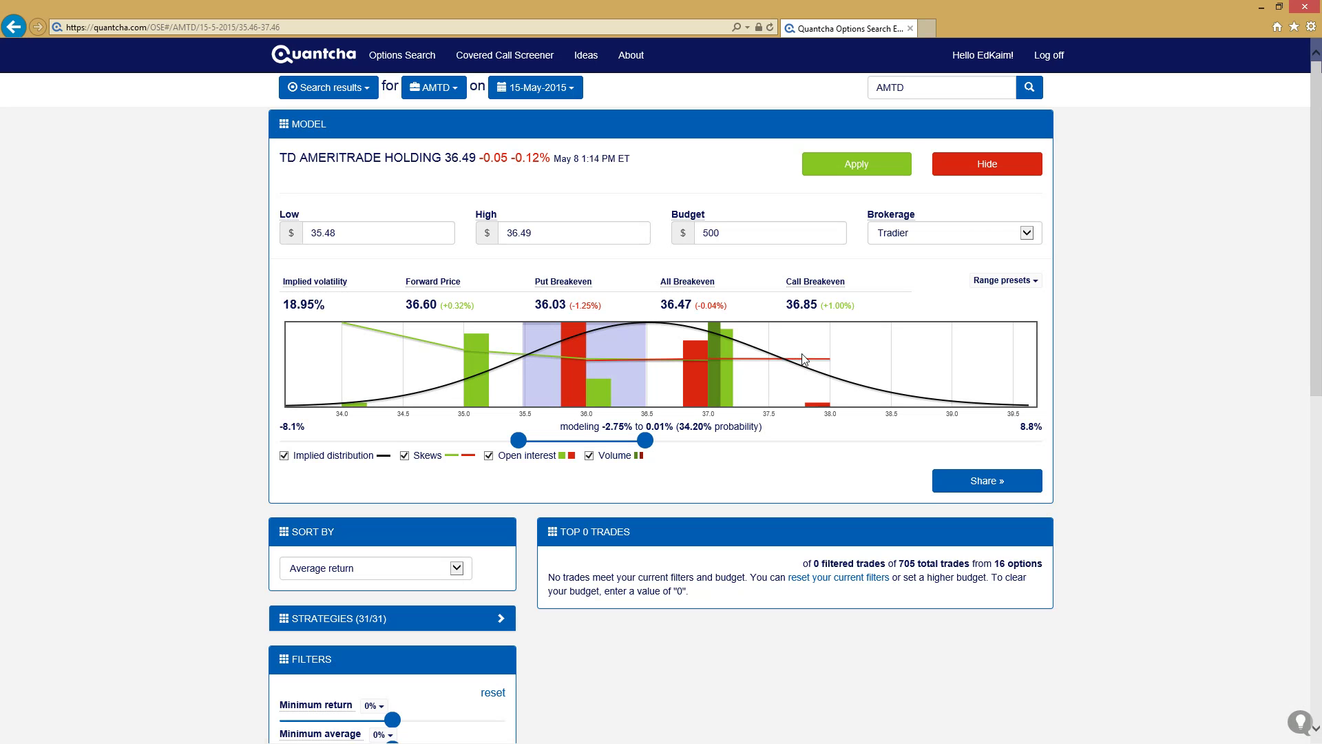
left_click(844, 165)
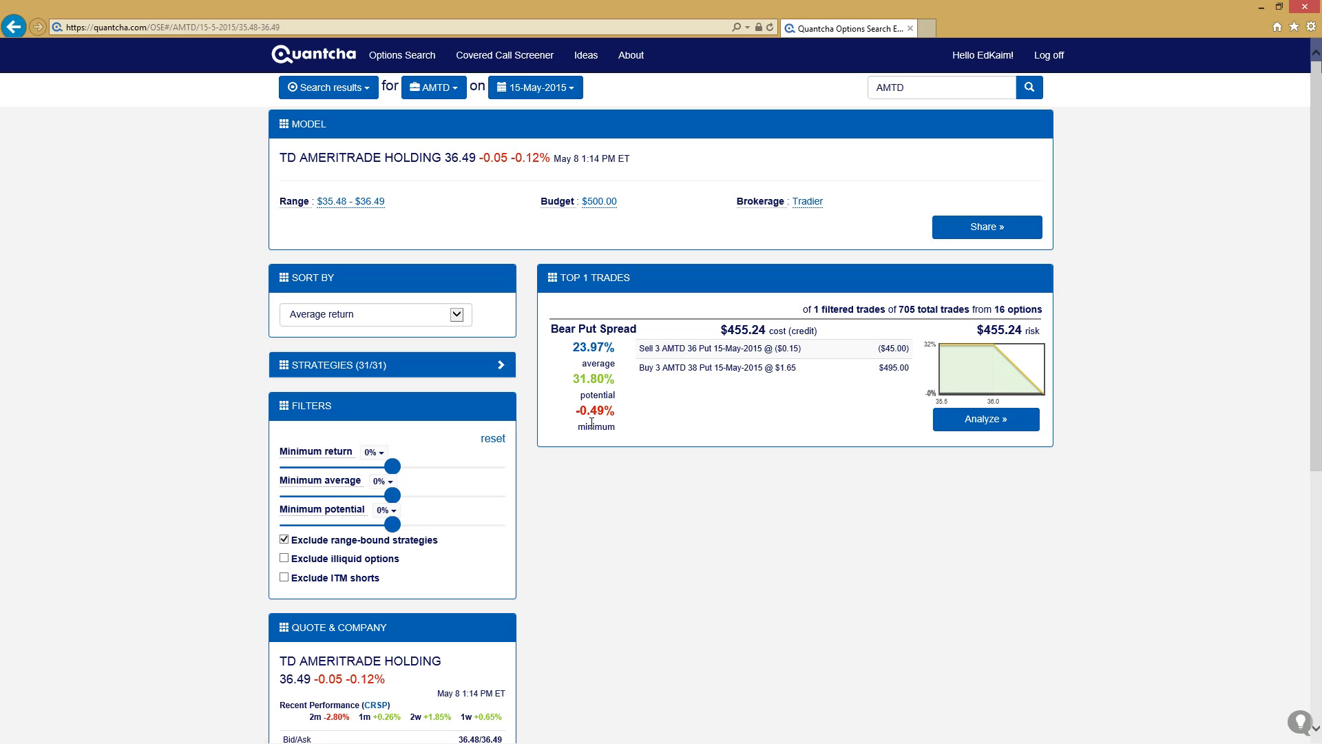
- Switch the AMTD model to 19-Jun-2015 and choose the Moderately bearish range preset
left_click(551, 92)
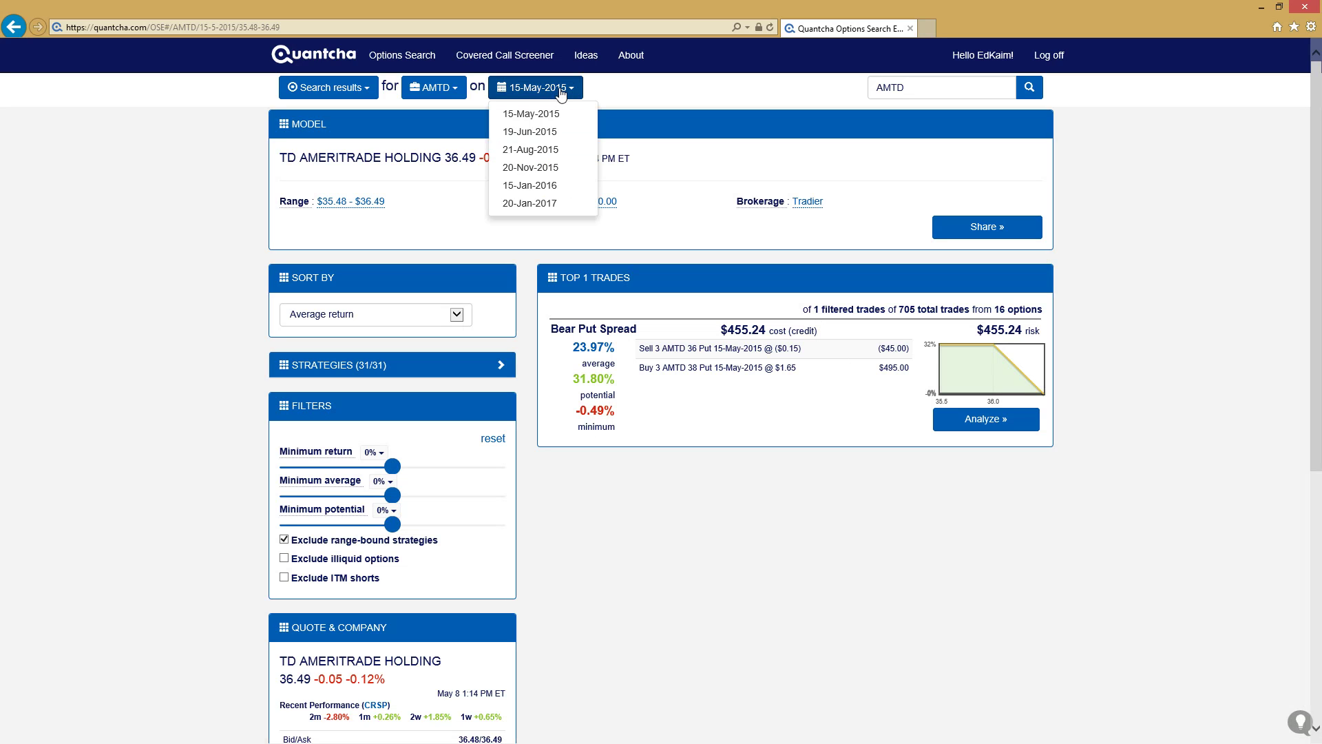
left_click(556, 137)
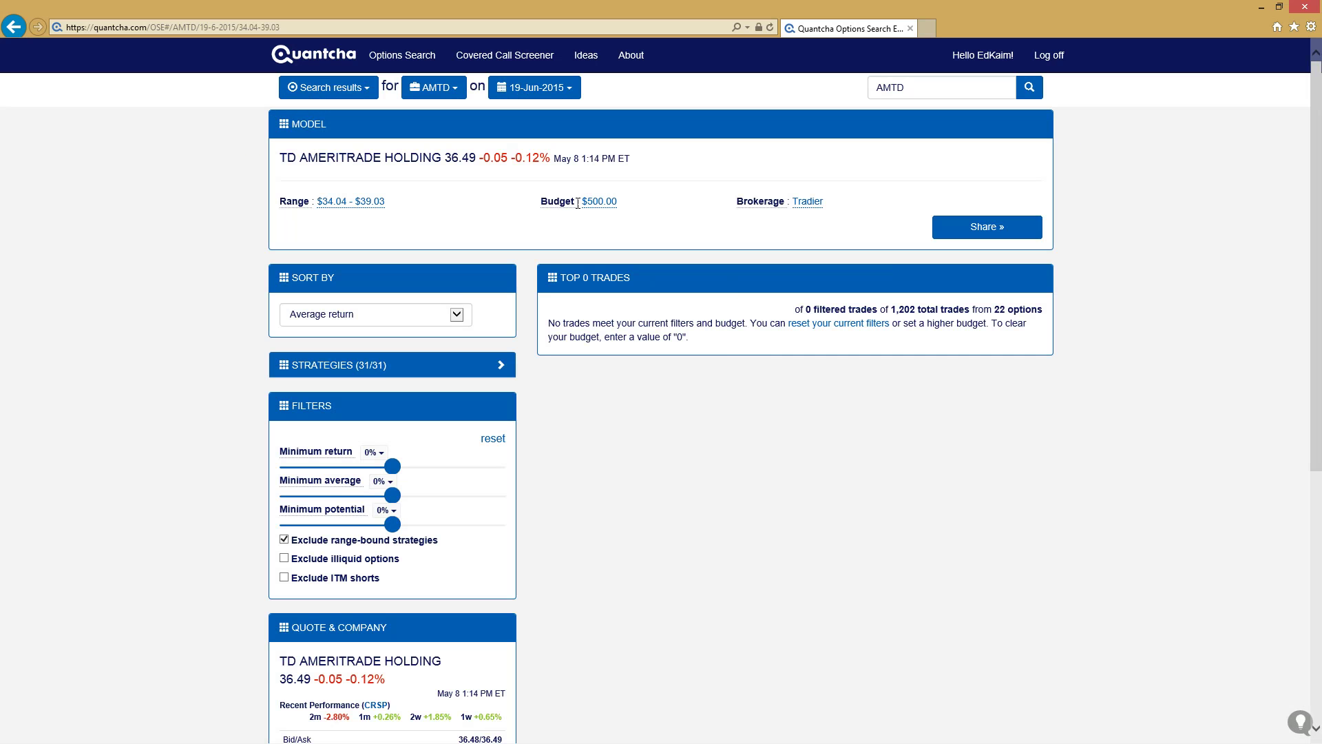
left_click(378, 203)
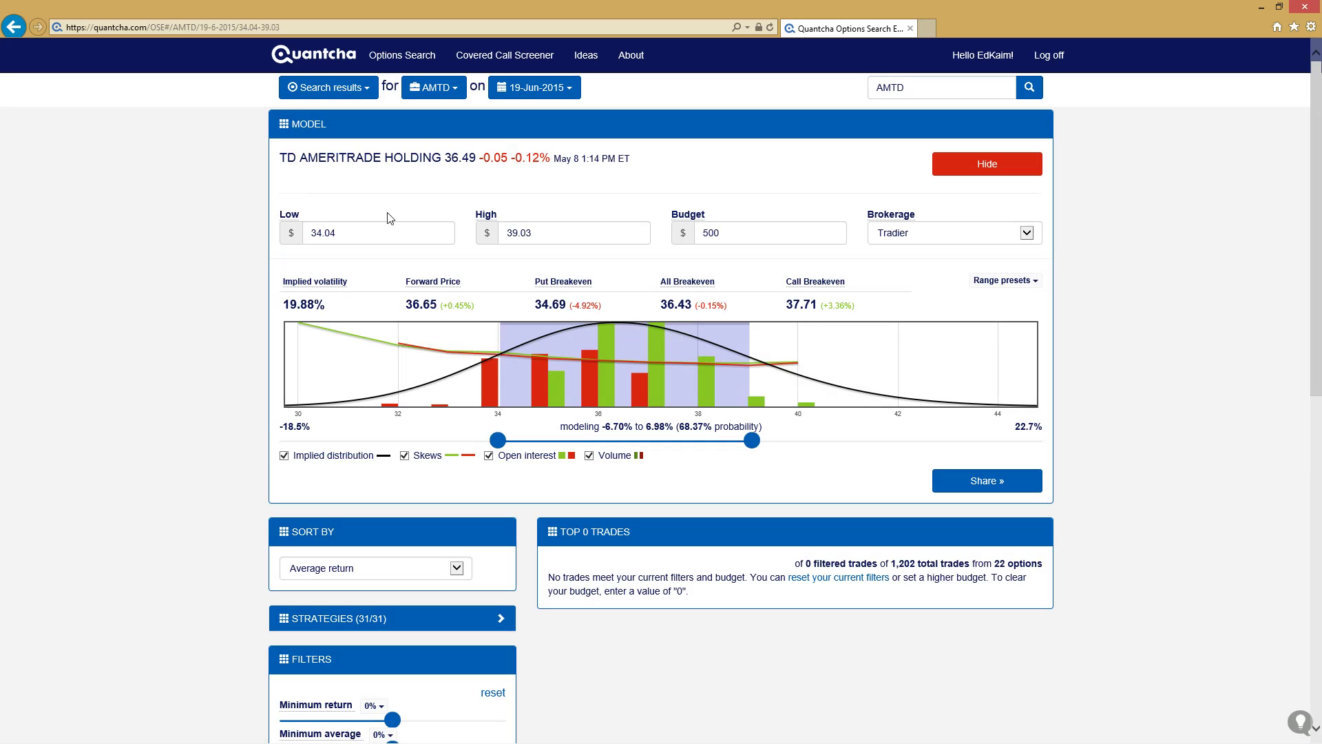
left_click(1018, 283)
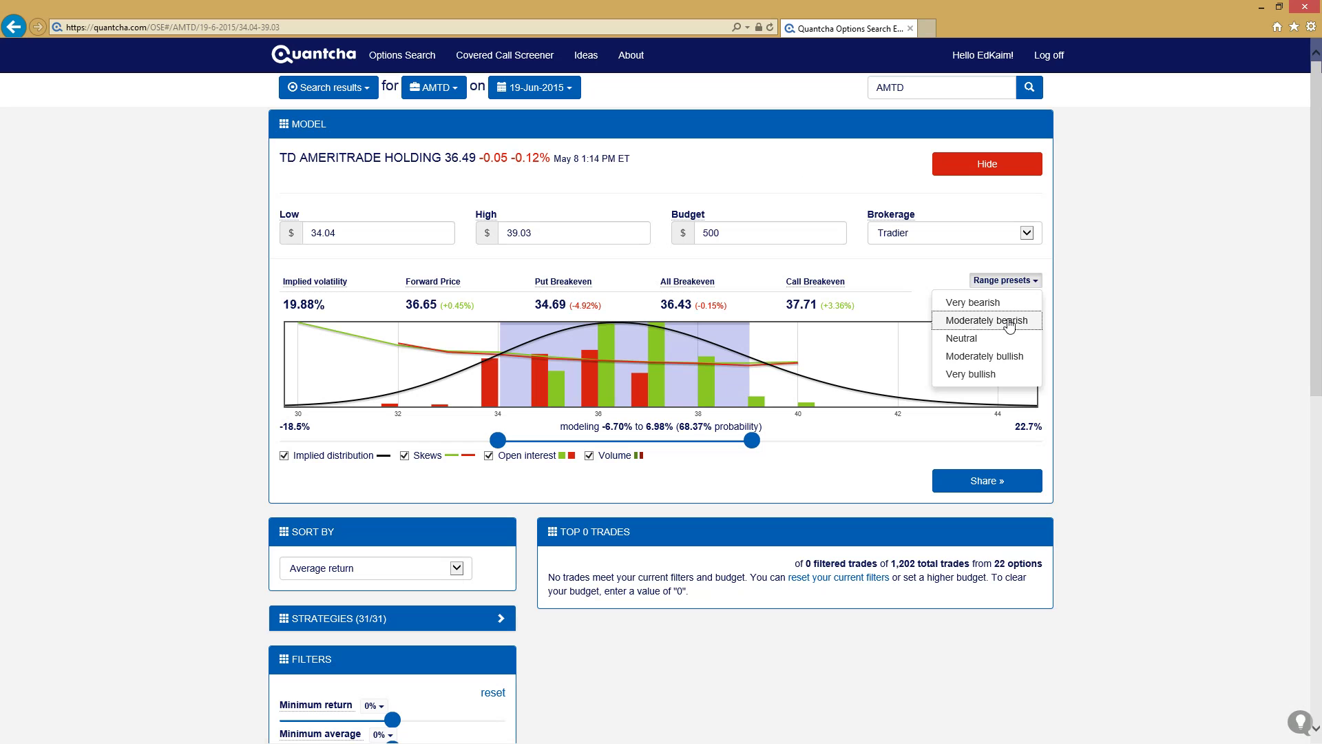
left_click(1009, 315)
- Apply the $34.08–$36.49 range and open the top 36/38 Bear Call Spread's analysis
left_click(854, 169)
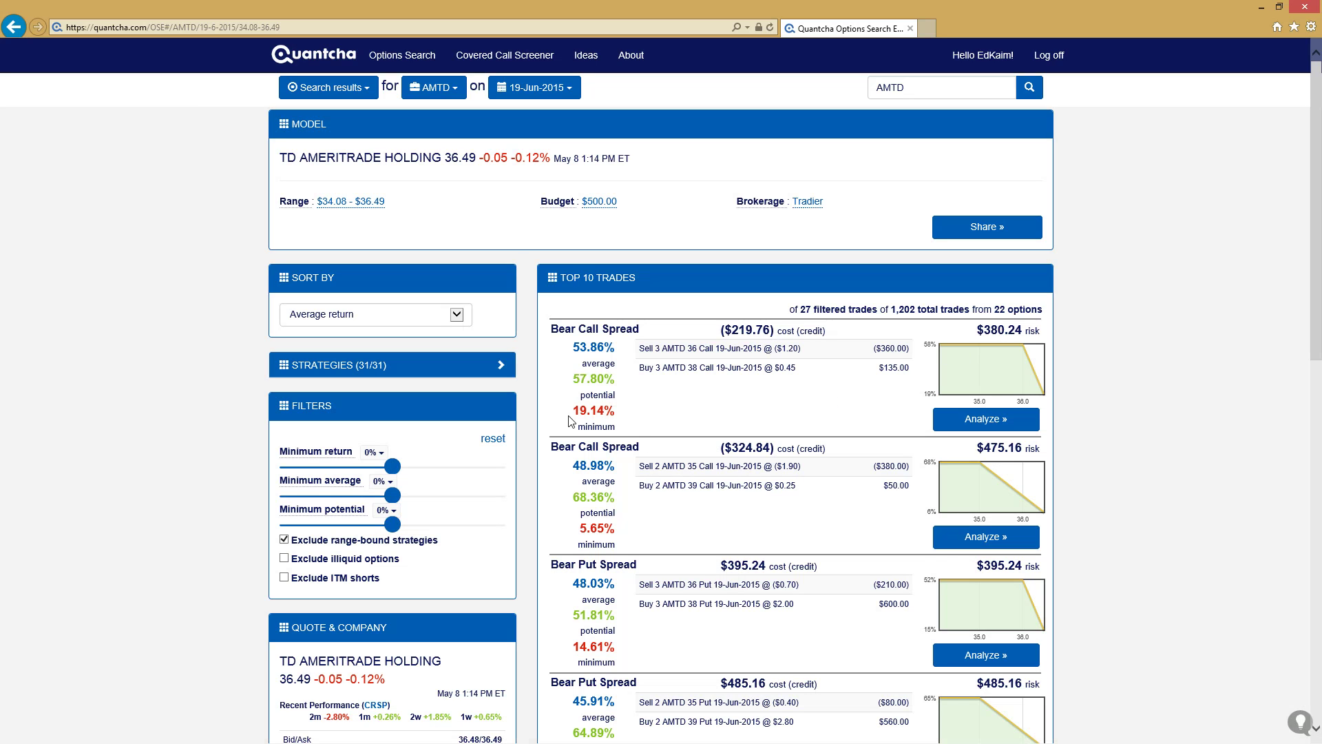
left_click_drag(571, 413, 616, 427)
left_click(1023, 363)
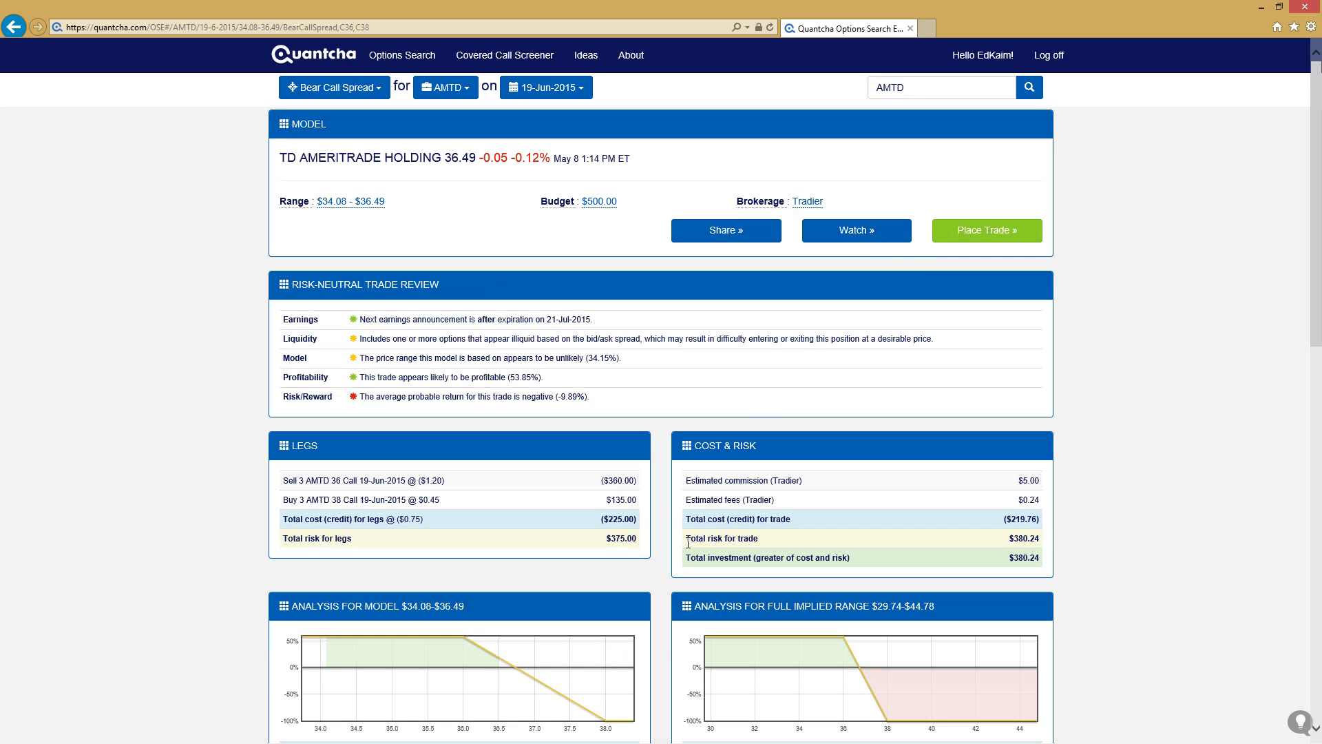
- Review the Bear Call Spread analysis, noting the $36.73 full-range breakeven
scroll(651, 661, "down", 2)
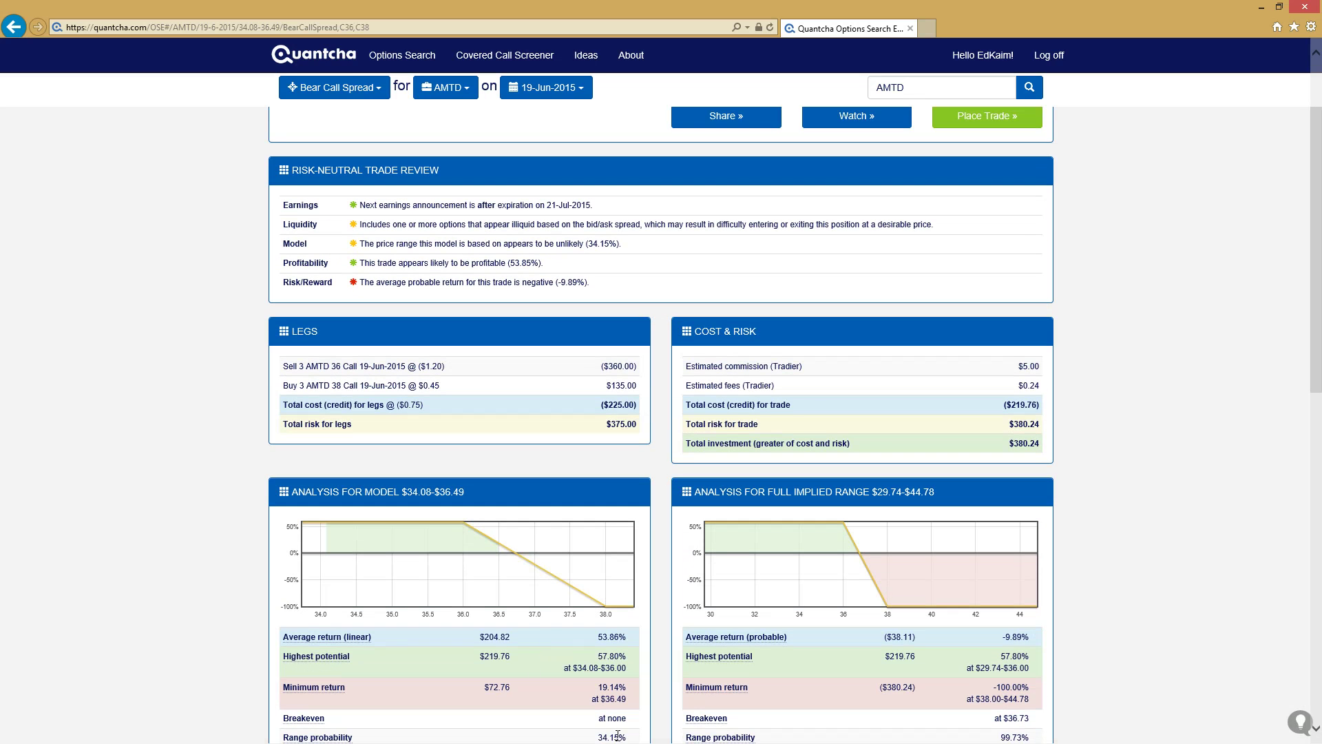
scroll(604, 719, "down", 4)
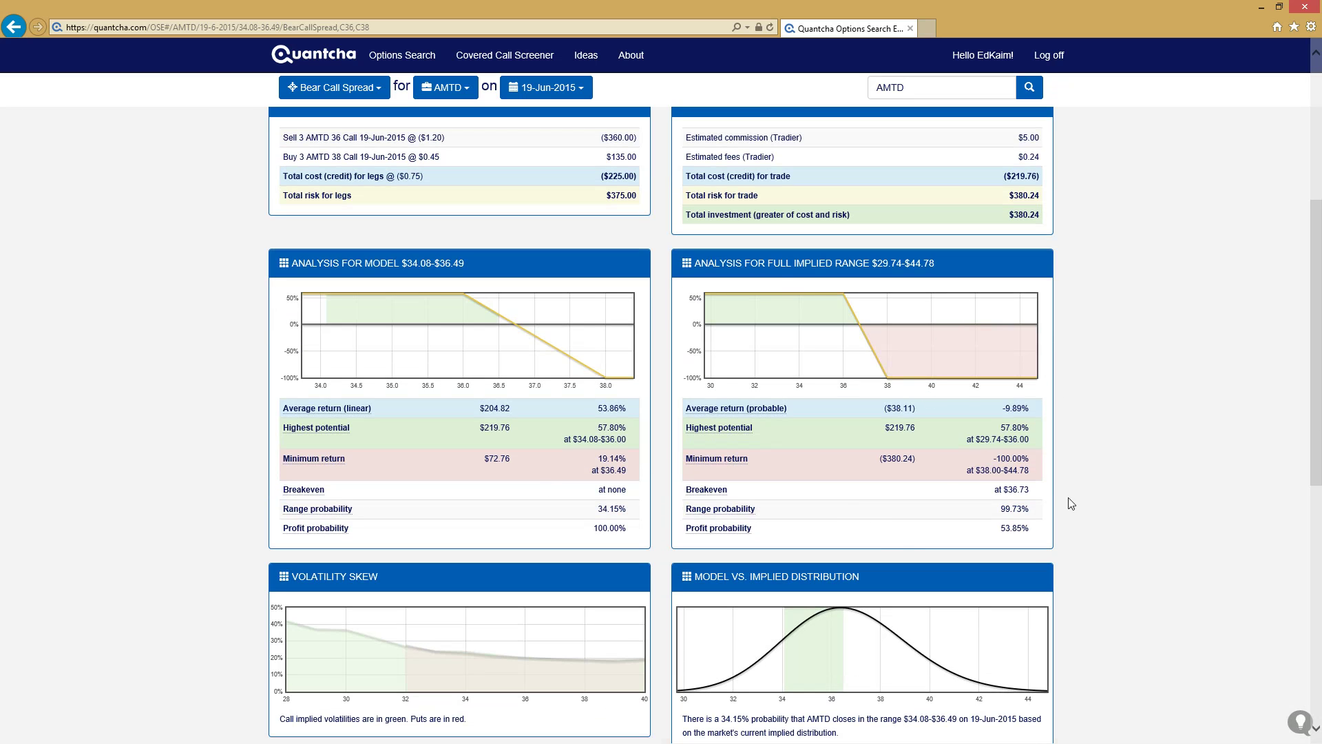
left_click_drag(1004, 489, 1029, 495)
scroll(851, 379, "down", 1)
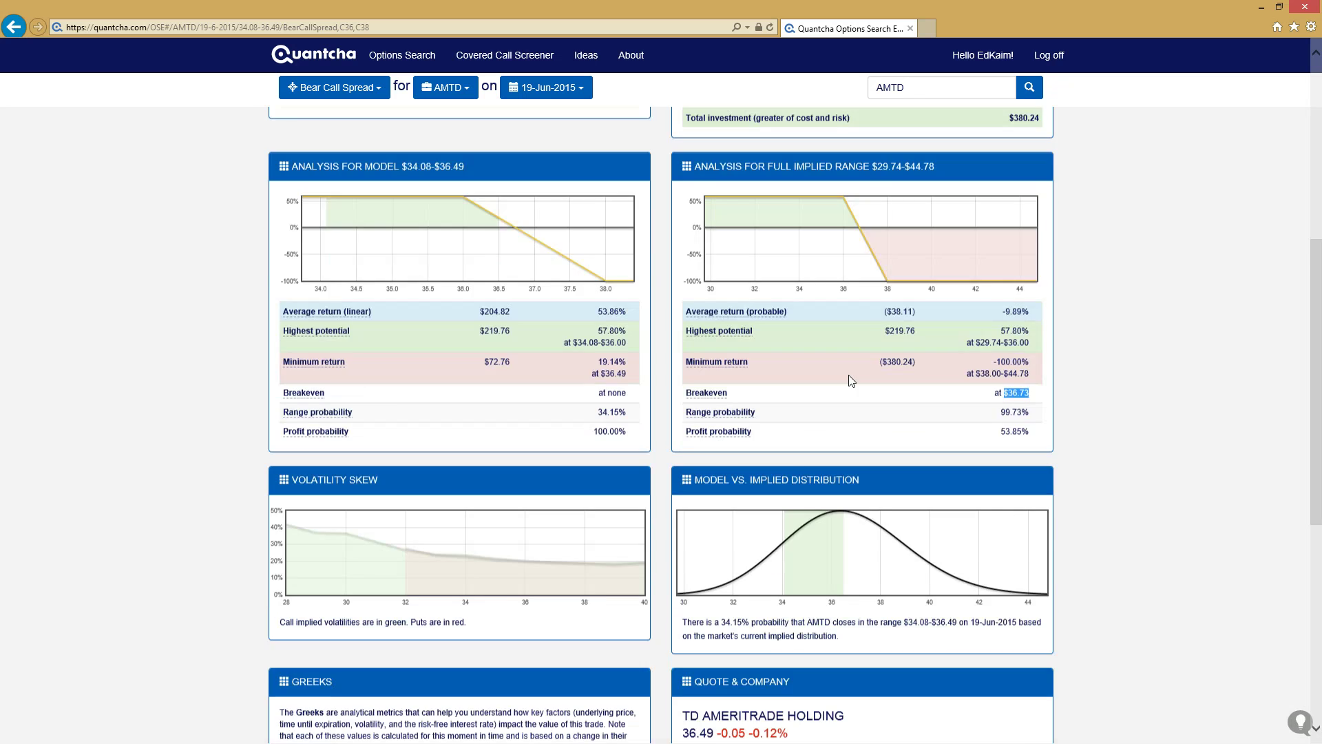
scroll(848, 378, "up", 5)
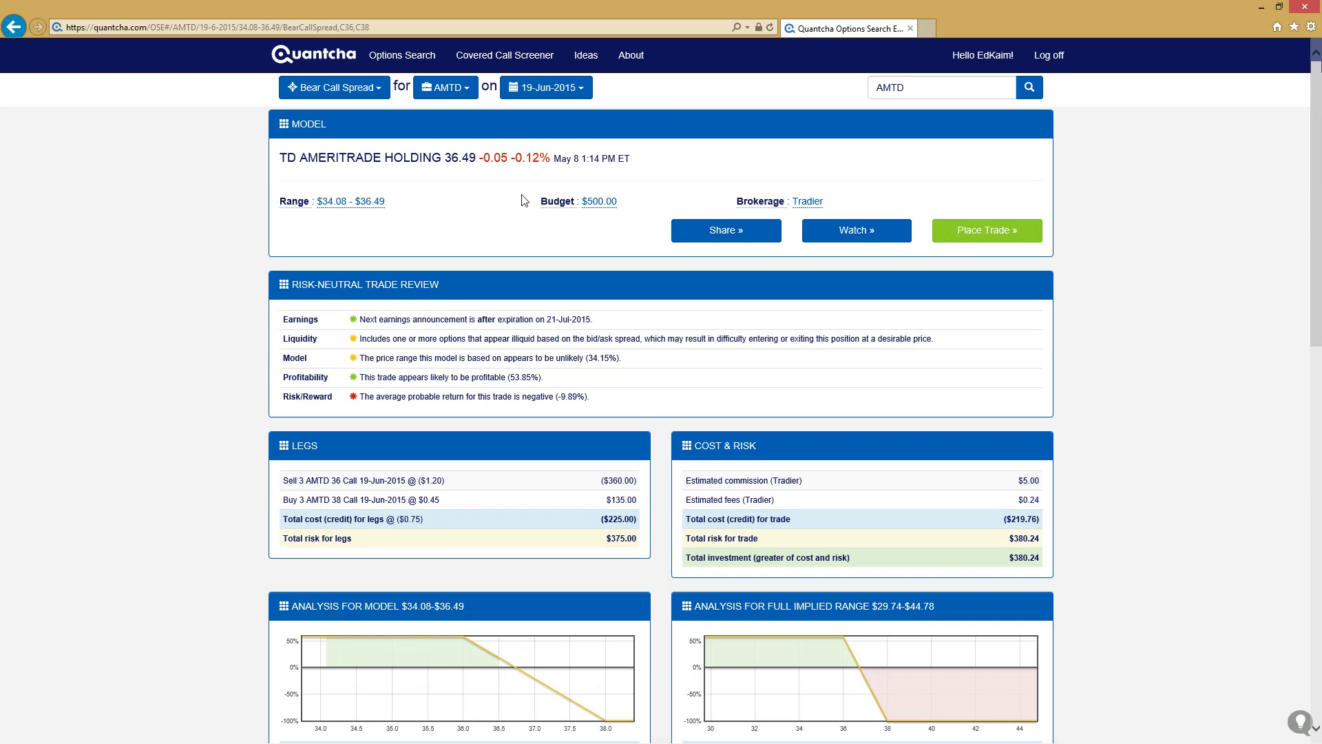
- Expand the trade's Model settings and check the 36.65 forward price
left_click(381, 203)
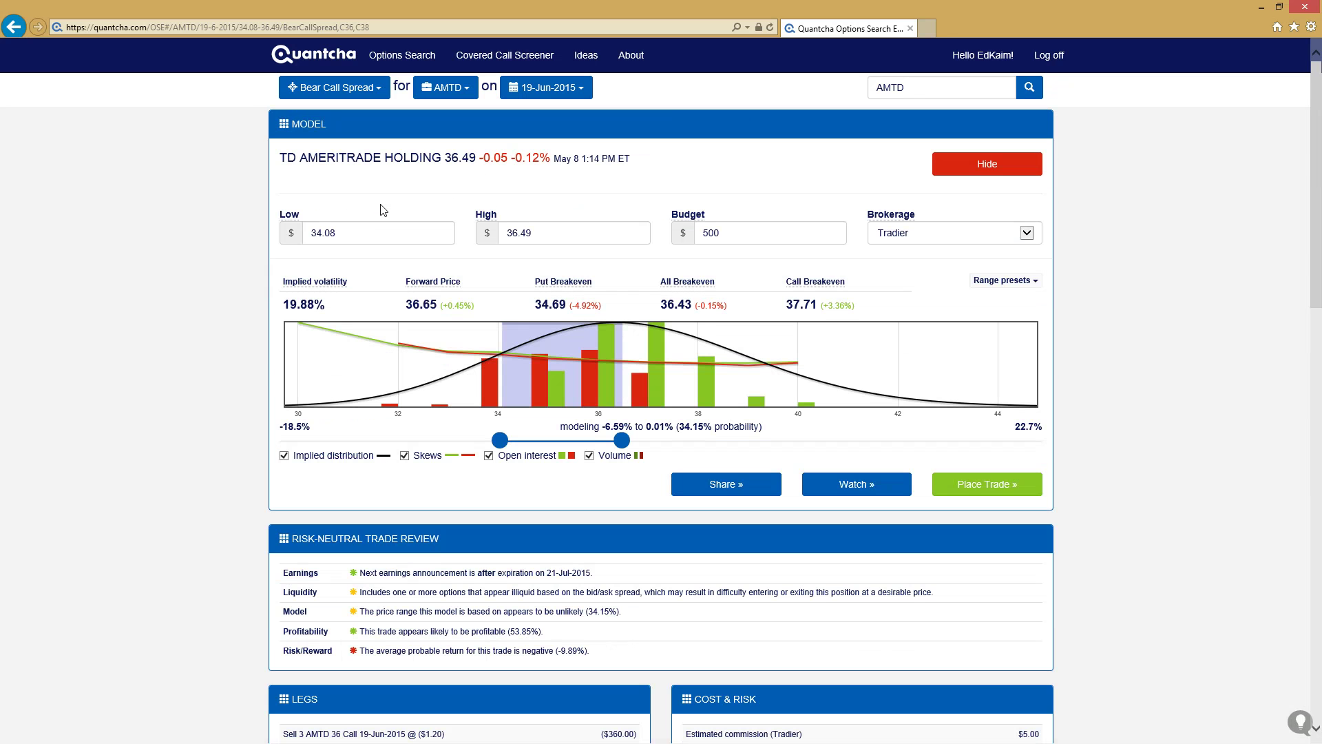
double_click(412, 304)
left_click(410, 299)
scroll(930, 596, "down", 5)
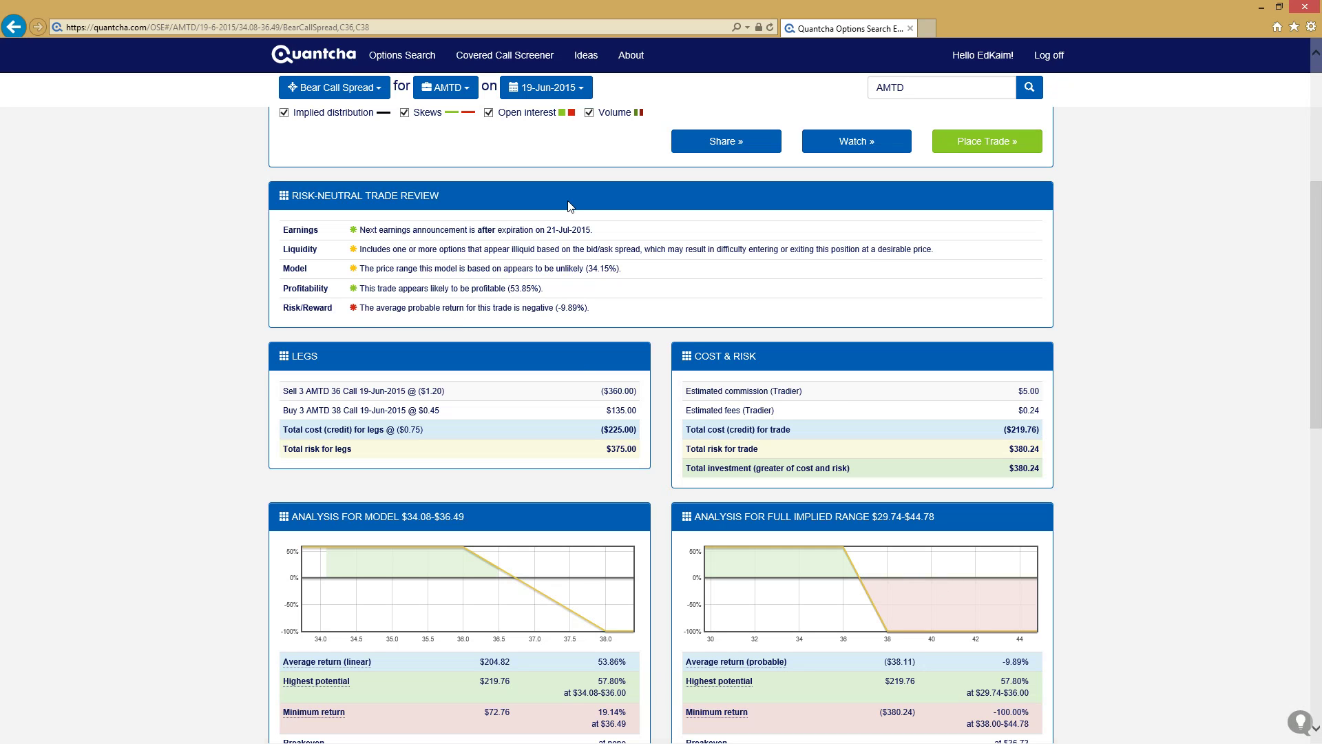
scroll(925, 538, "down", 4)
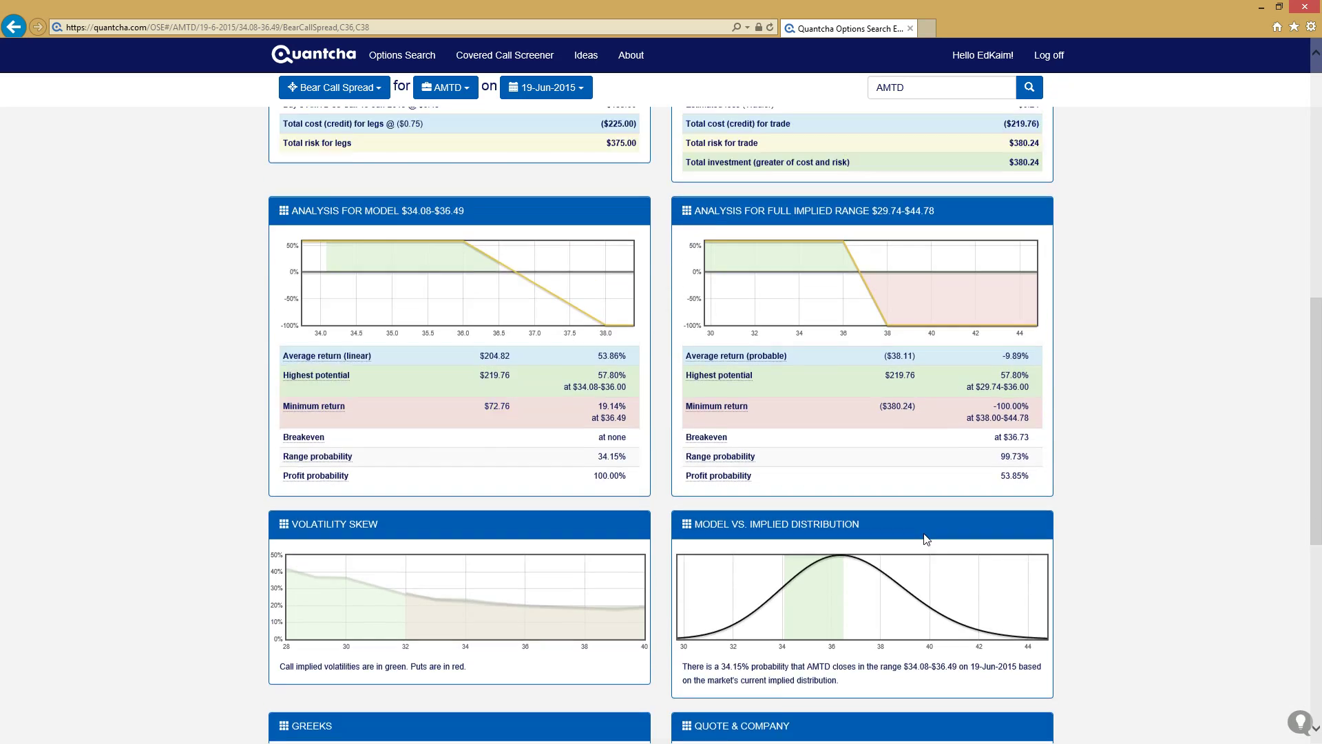
scroll(925, 538, "up", 9)
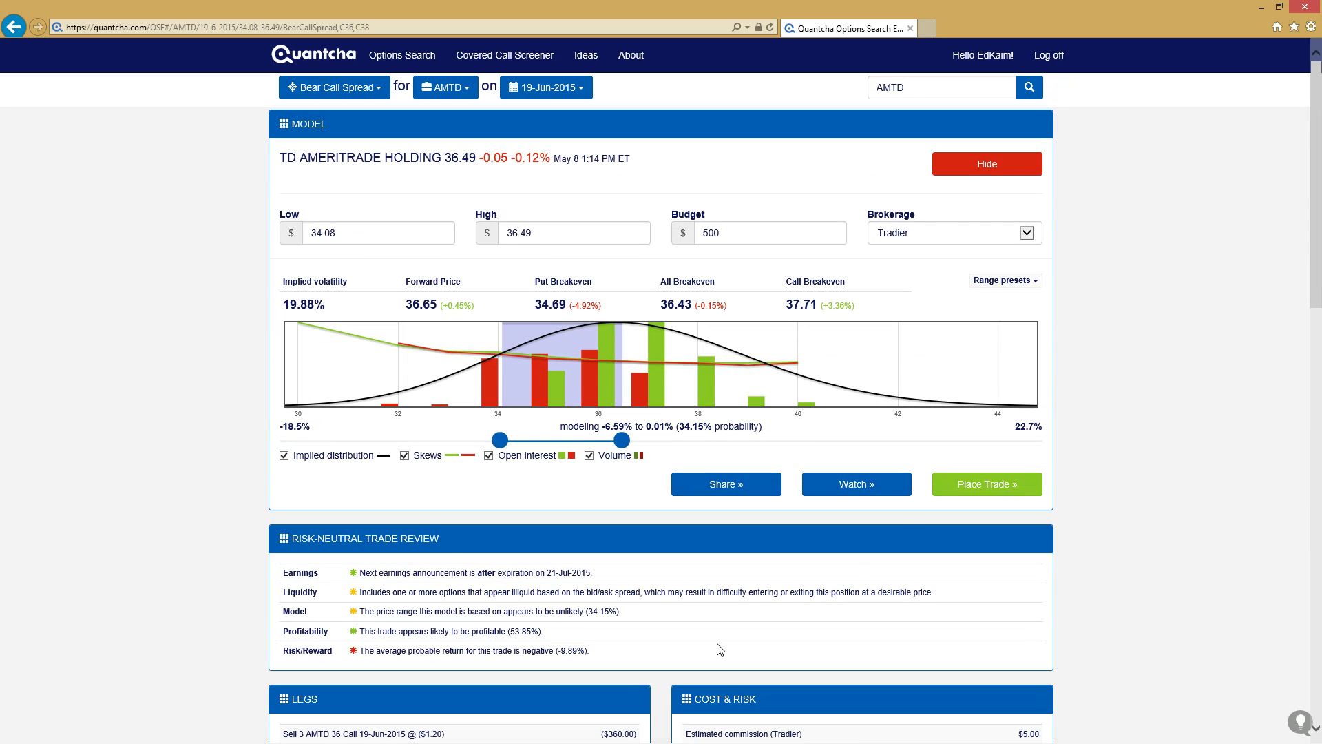
- Set the budget to 1000 and apply it, resizing each leg to 7 contracts
left_click(747, 228)
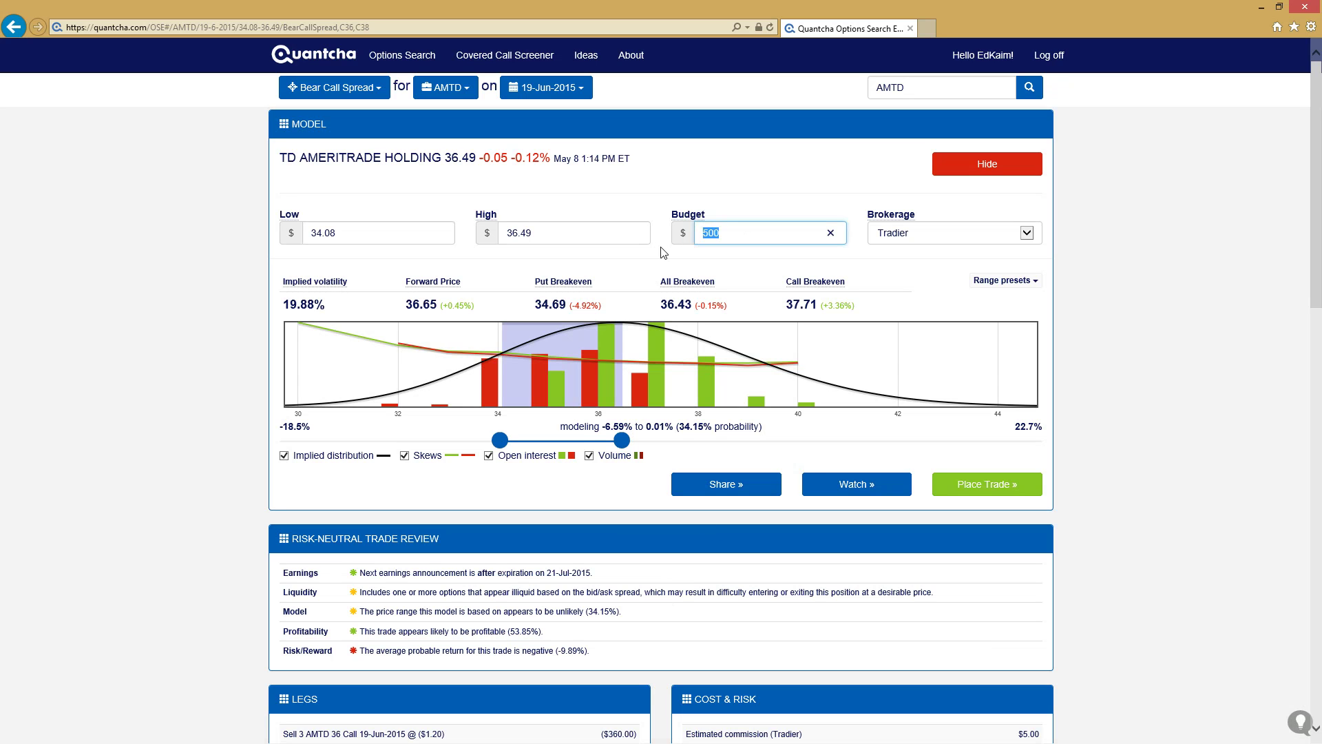
type("1")
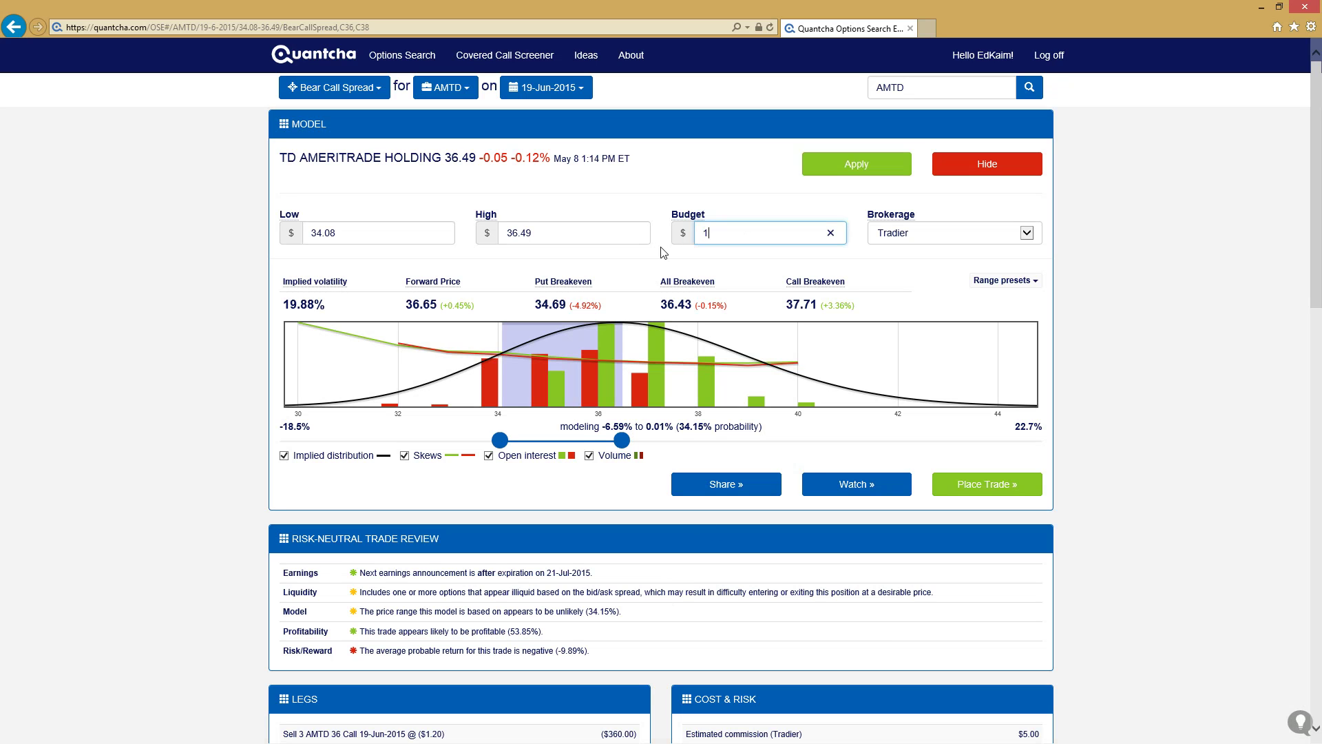
type("000")
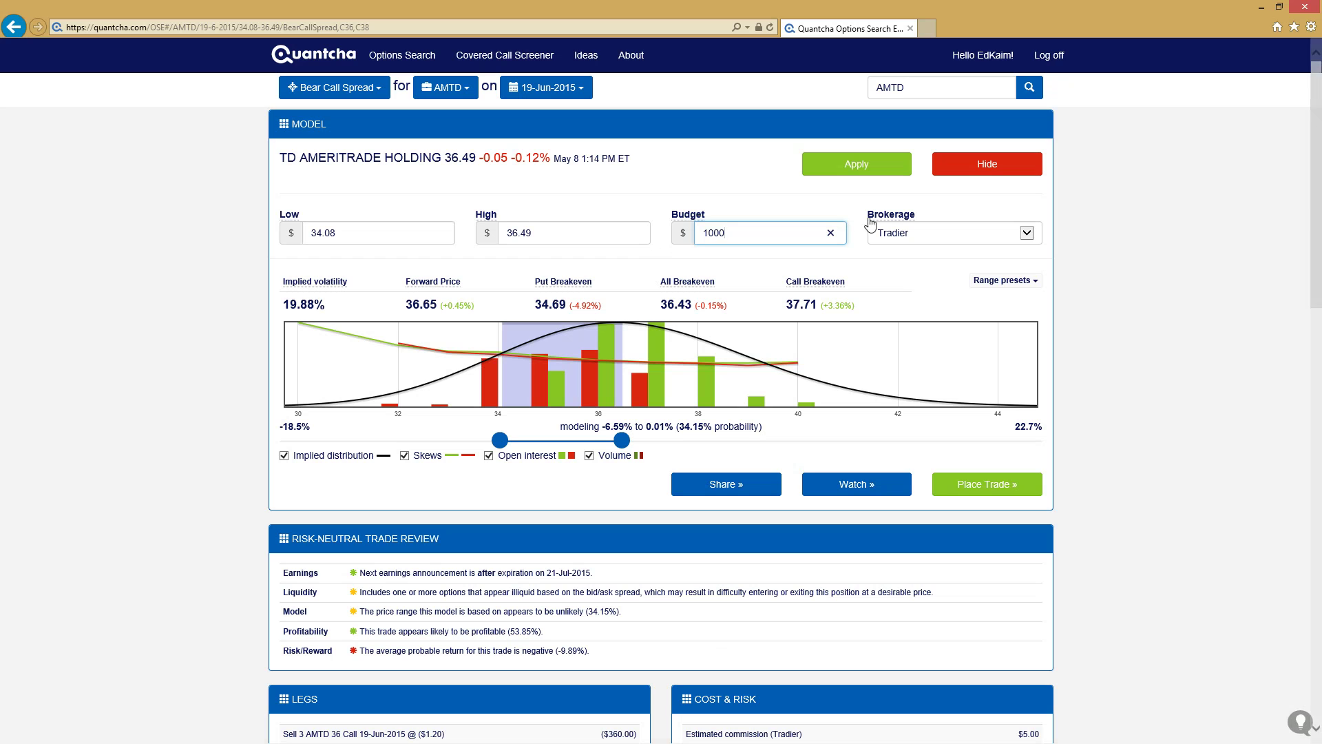
left_click(854, 177)
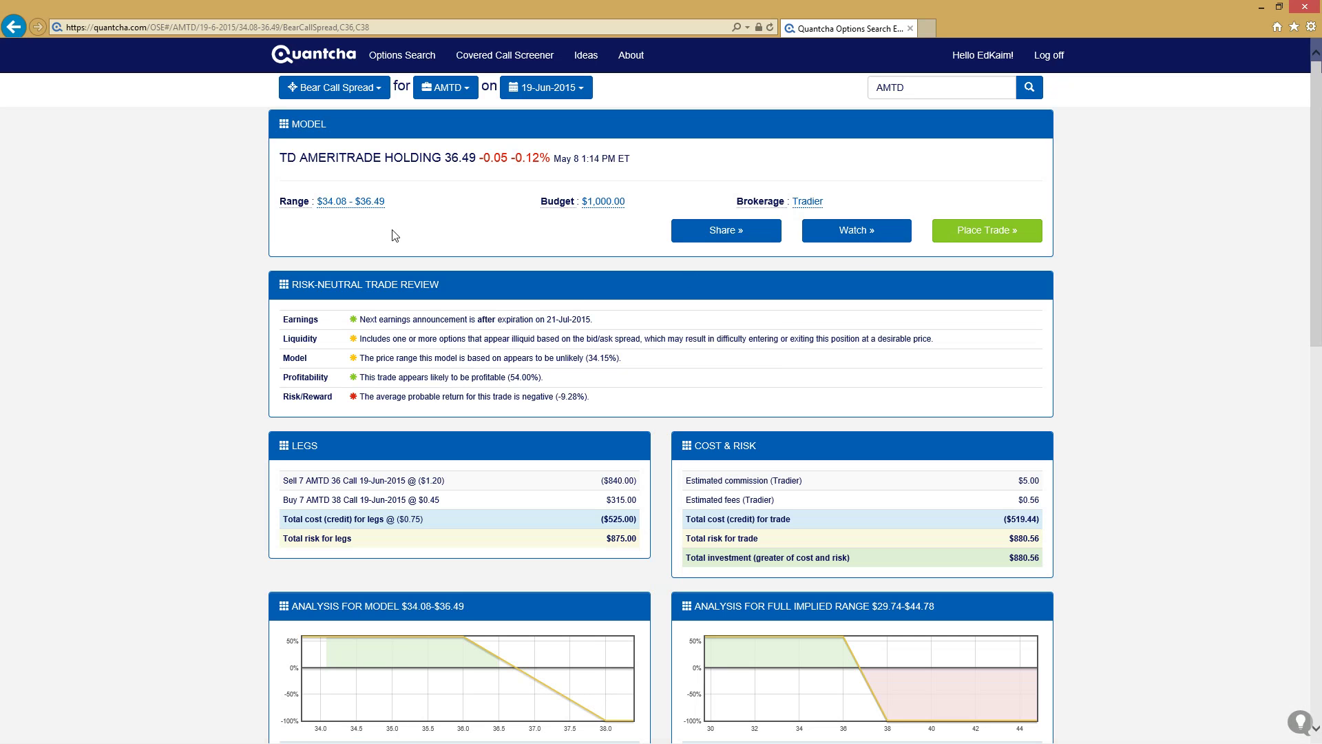
- Send the resized AMTD spread to Tradier for ordering
scroll(689, 482, "down", 5)
scroll(773, 436, "up", 5)
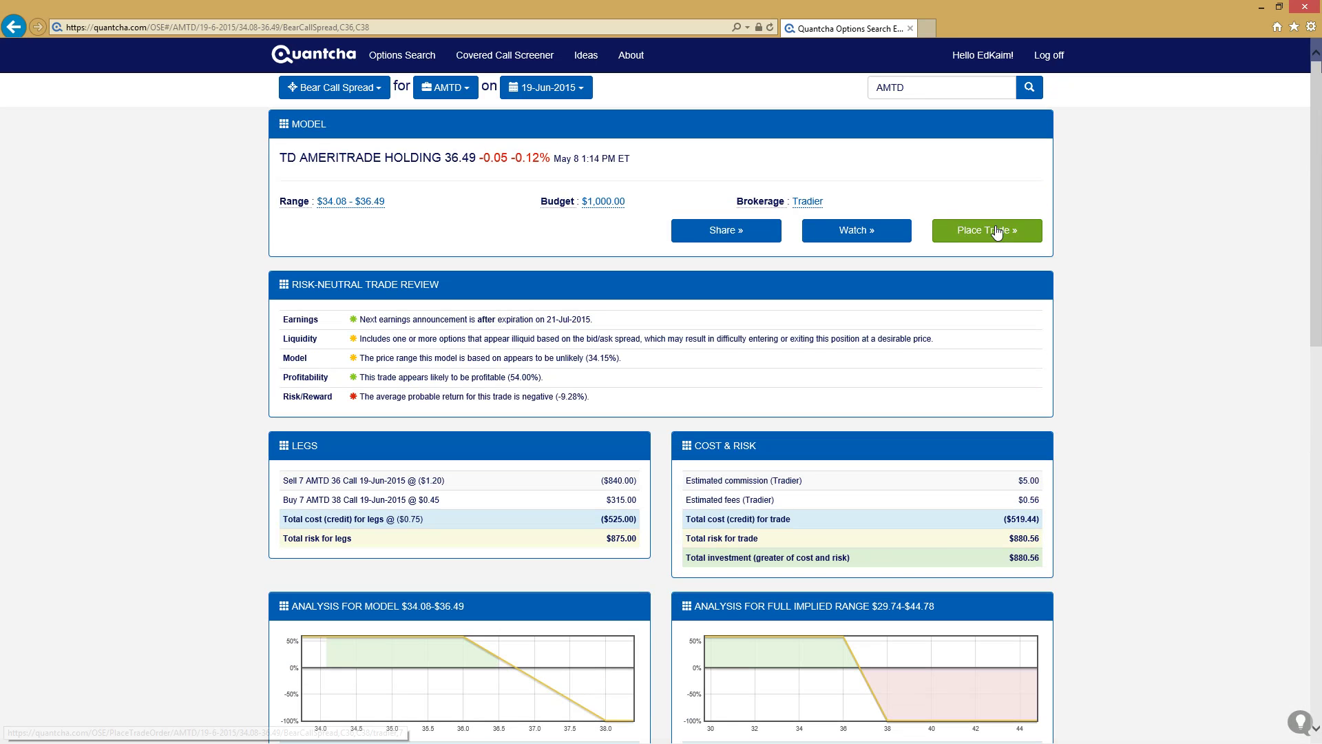
left_click(997, 232)
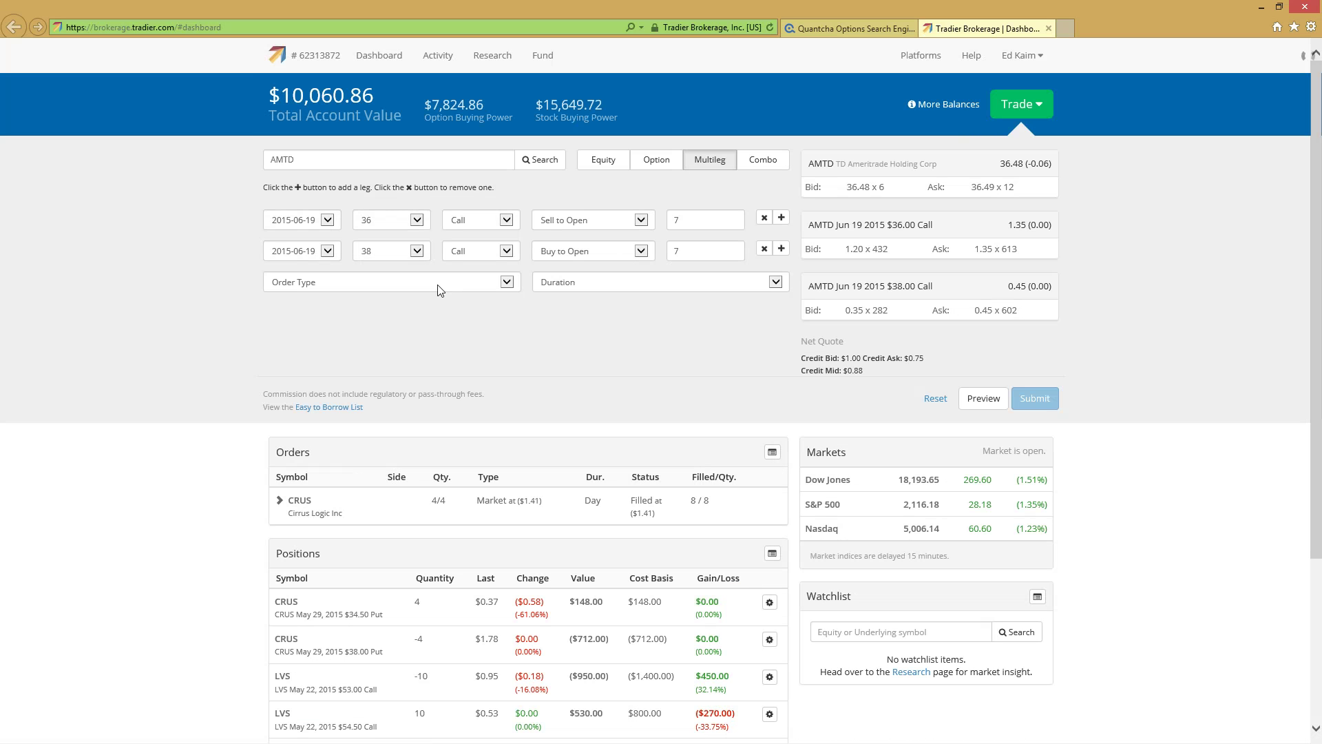
- Make the 7-contract AMTD 36/38 spread a Market, Day order, preview it, and submit
left_click(423, 285)
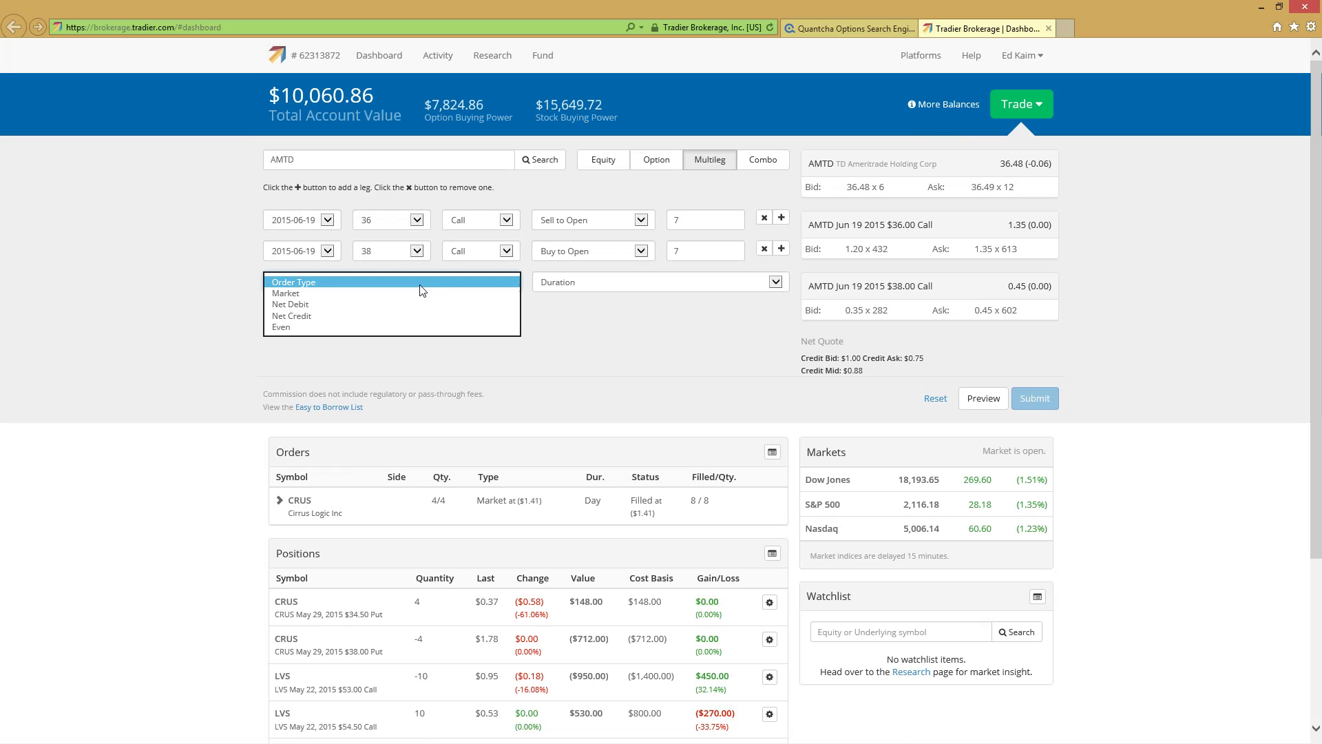
left_click(413, 294)
left_click(585, 286)
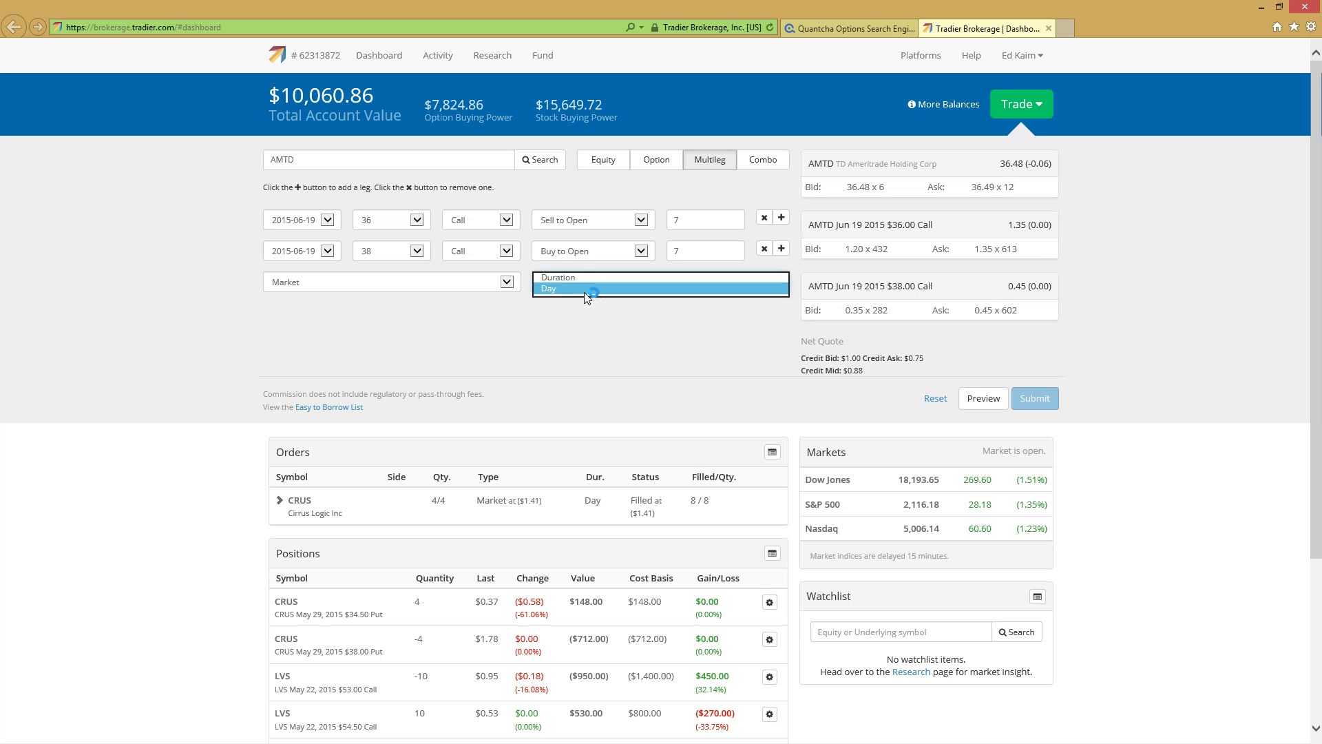
left_click(585, 289)
left_click(983, 398)
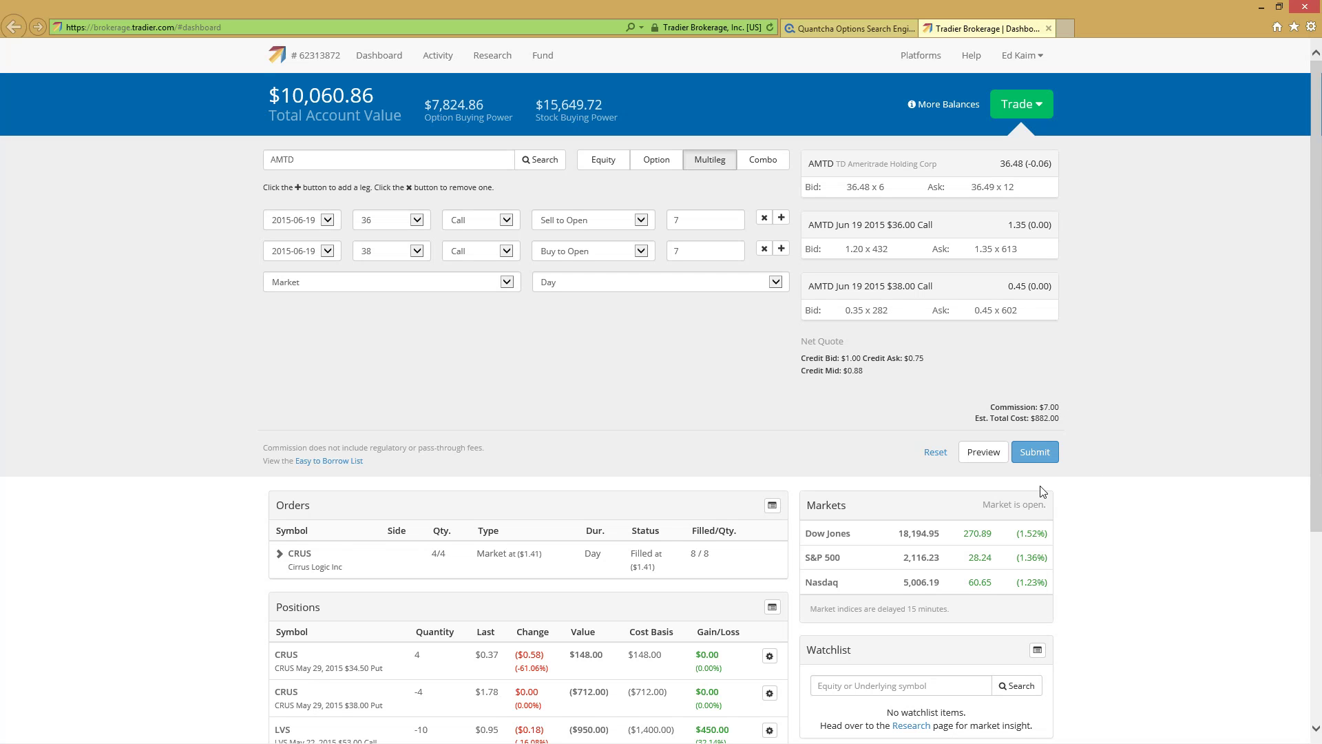
left_click(1045, 454)
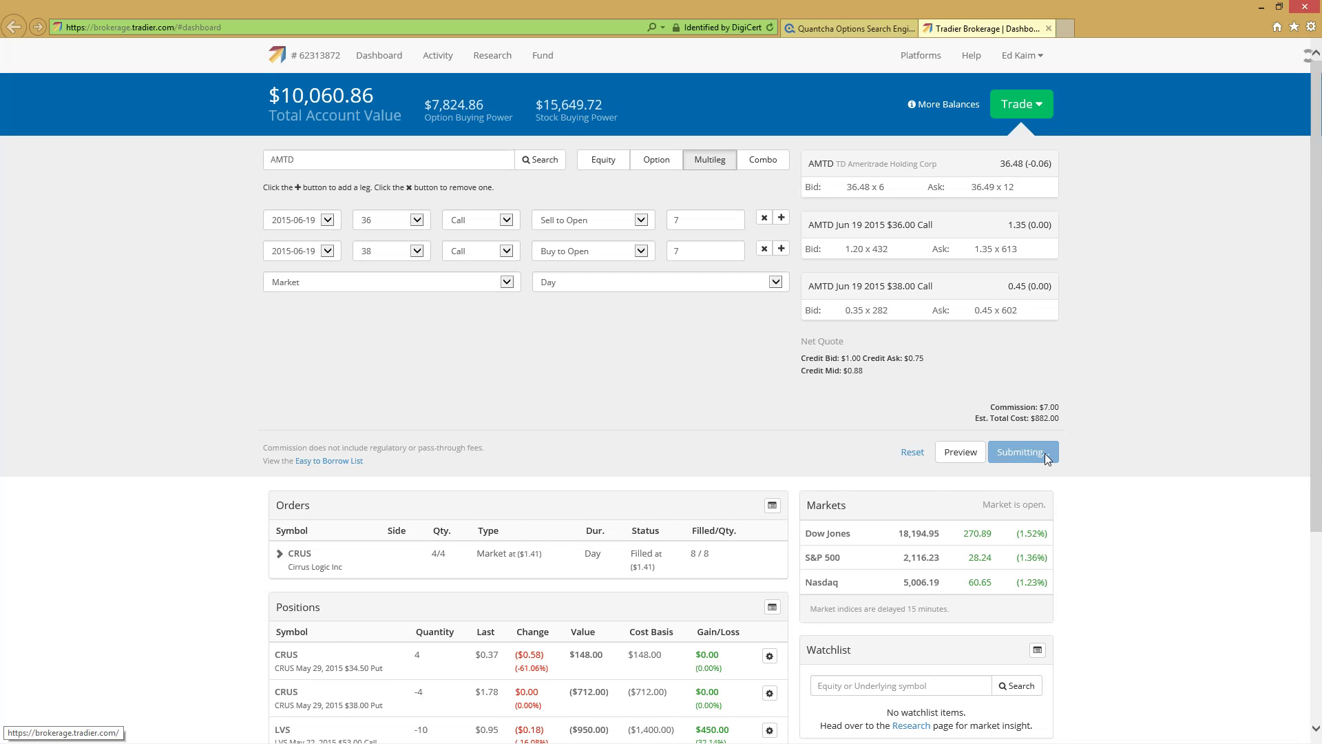